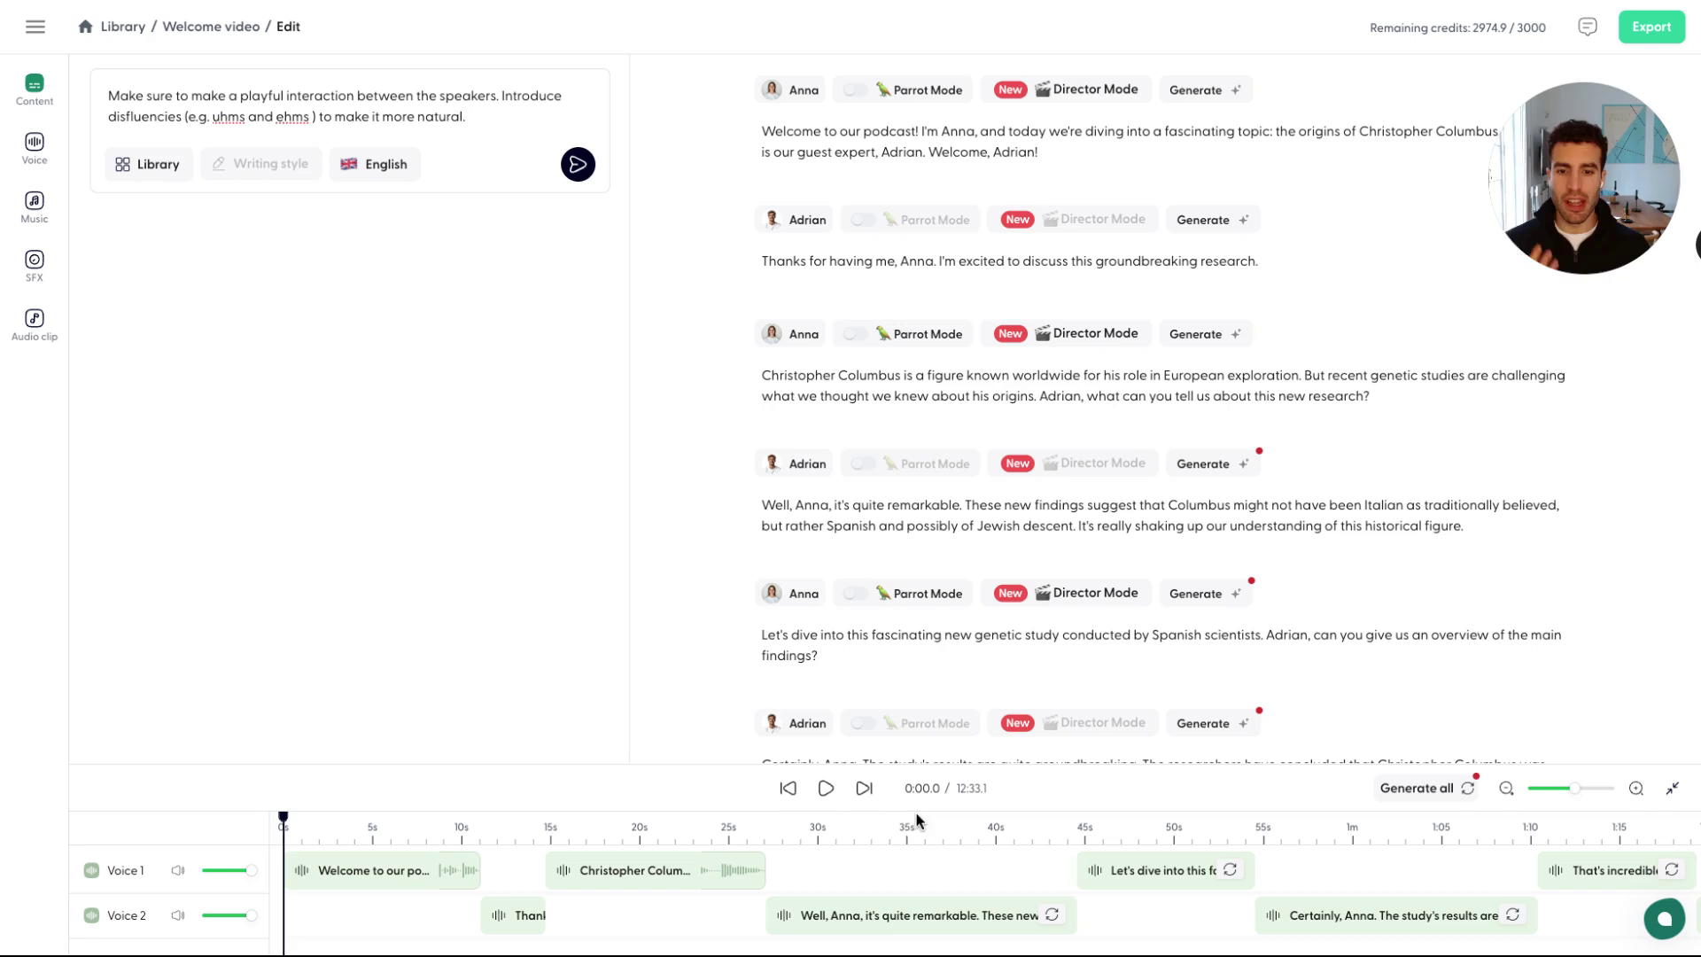
- Play the Columbus podcast from the start and pause it at 0:05.1
left_click(833, 799)
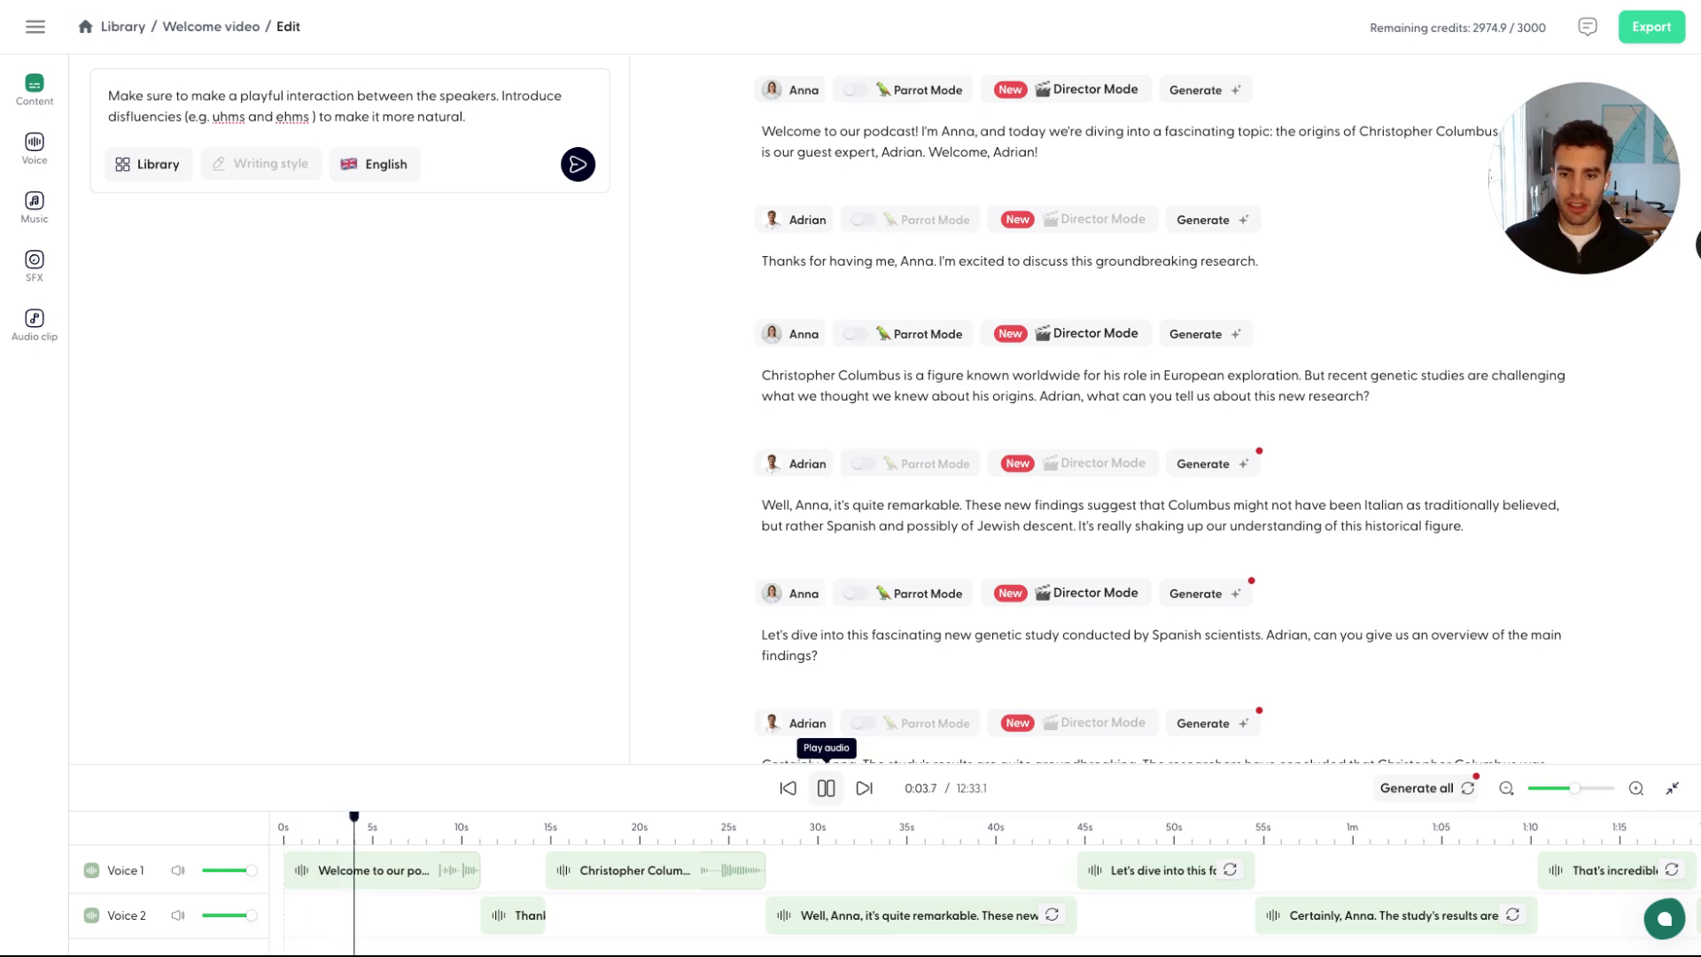
left_click(826, 787)
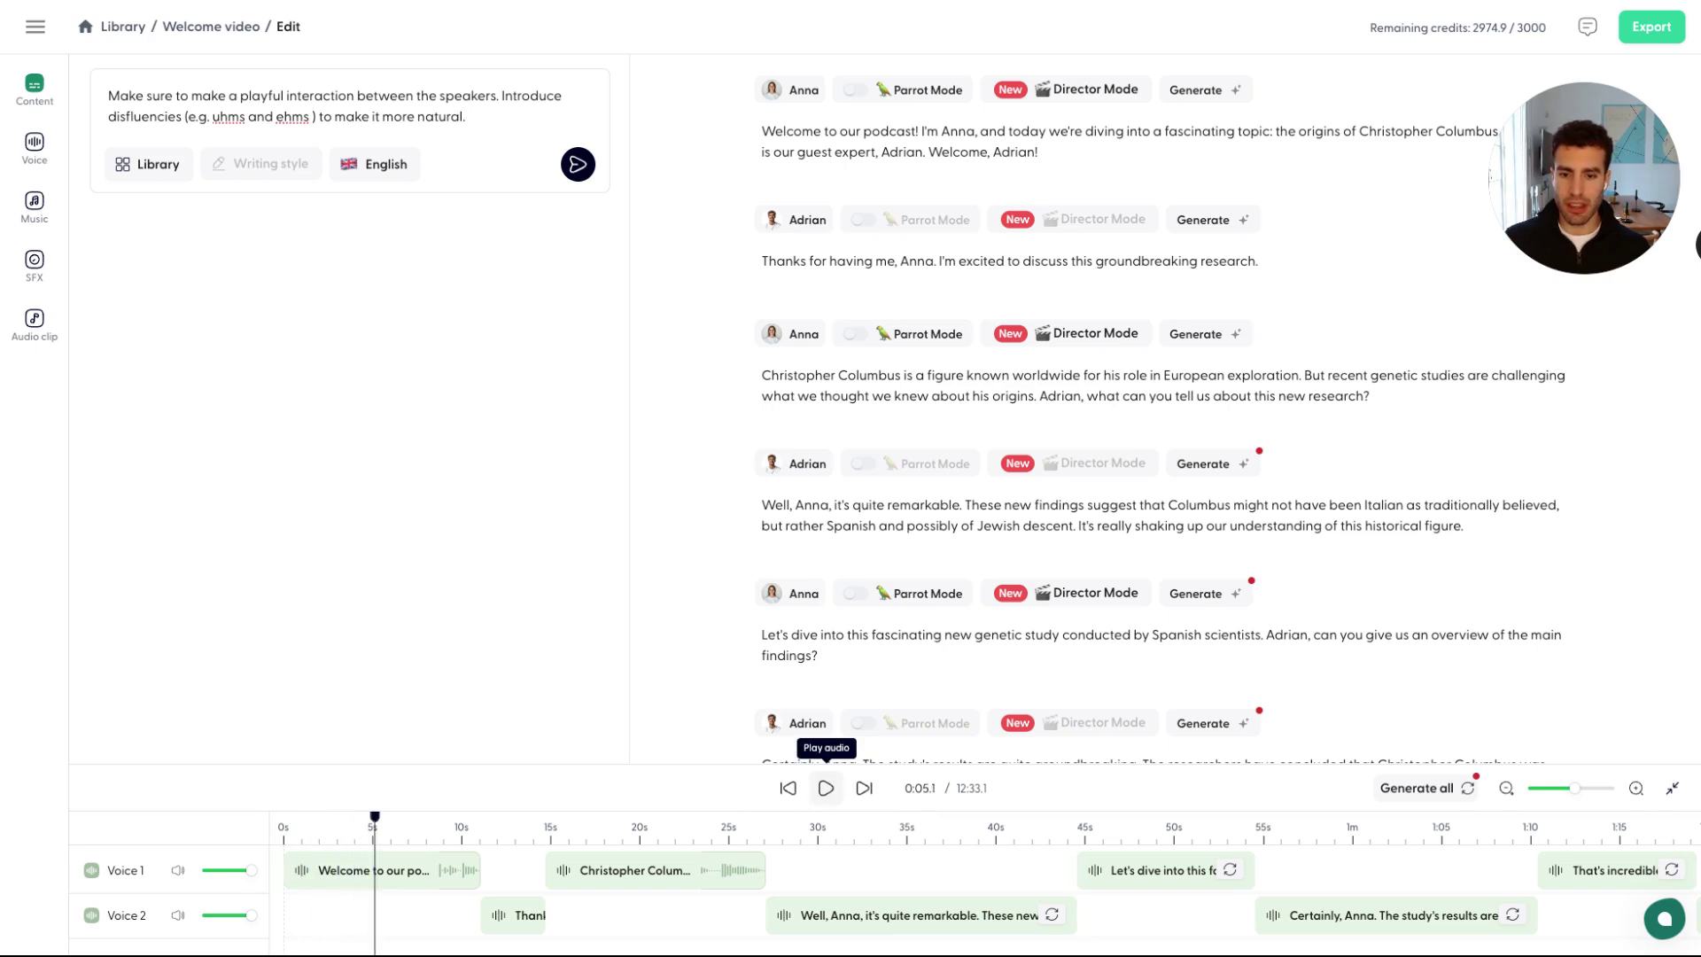
- Show the voice library beside the script and bring up its Filters panel
left_click(34, 146)
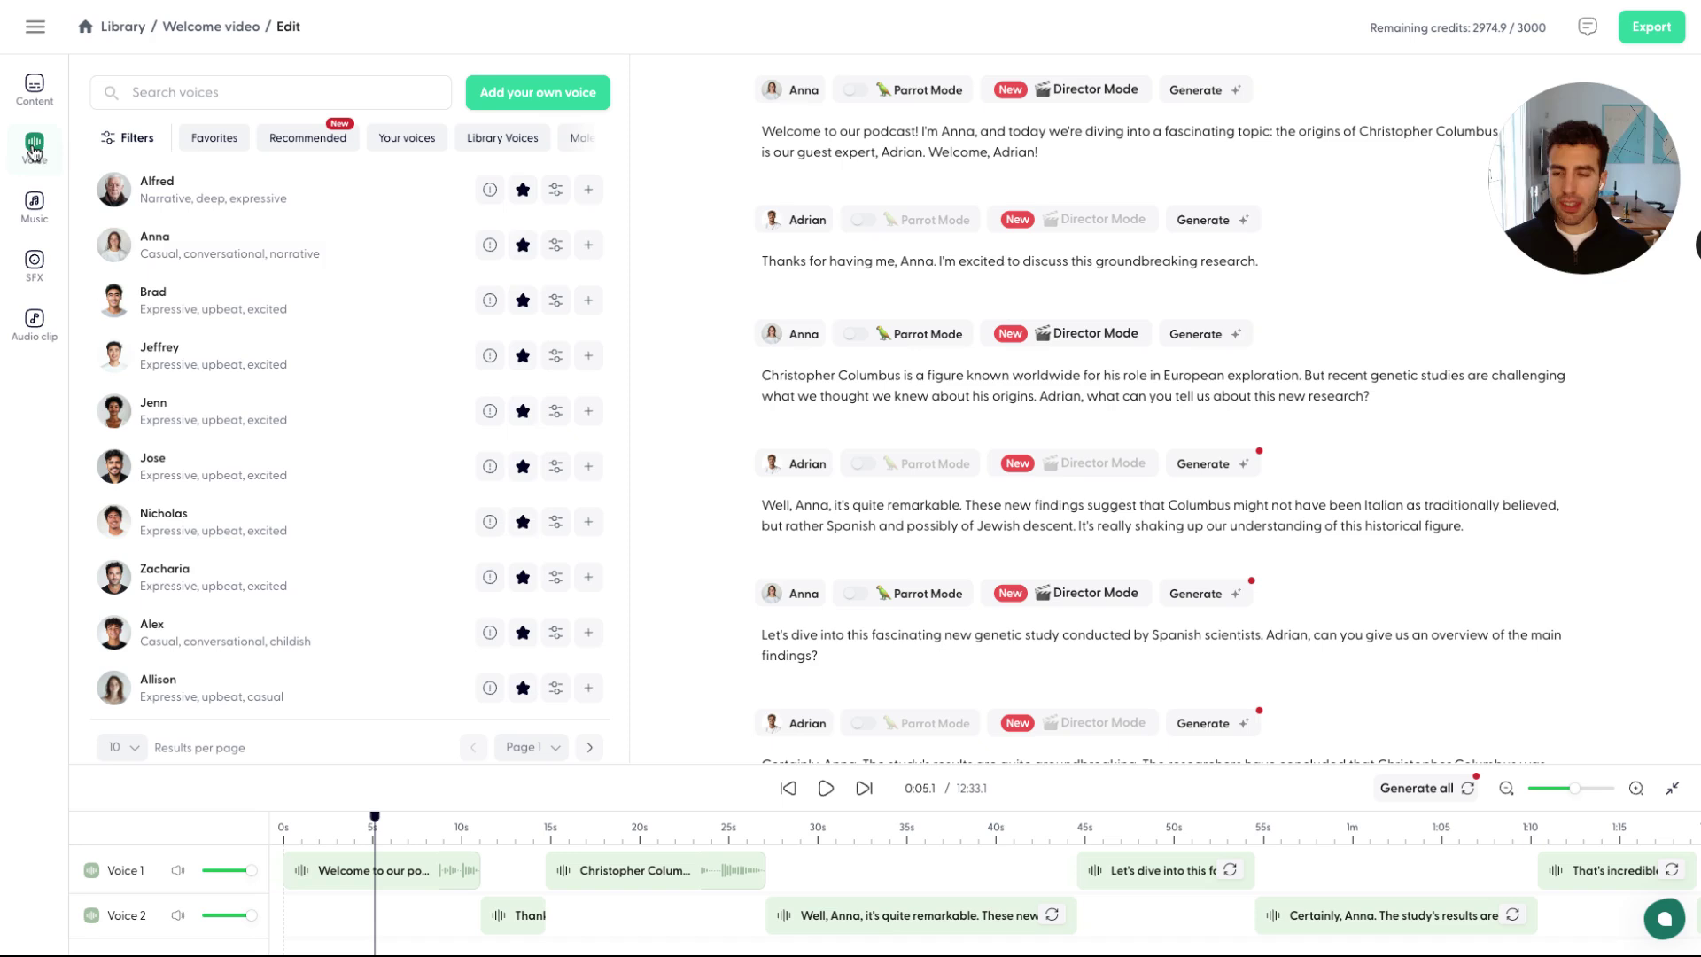
left_click(125, 248)
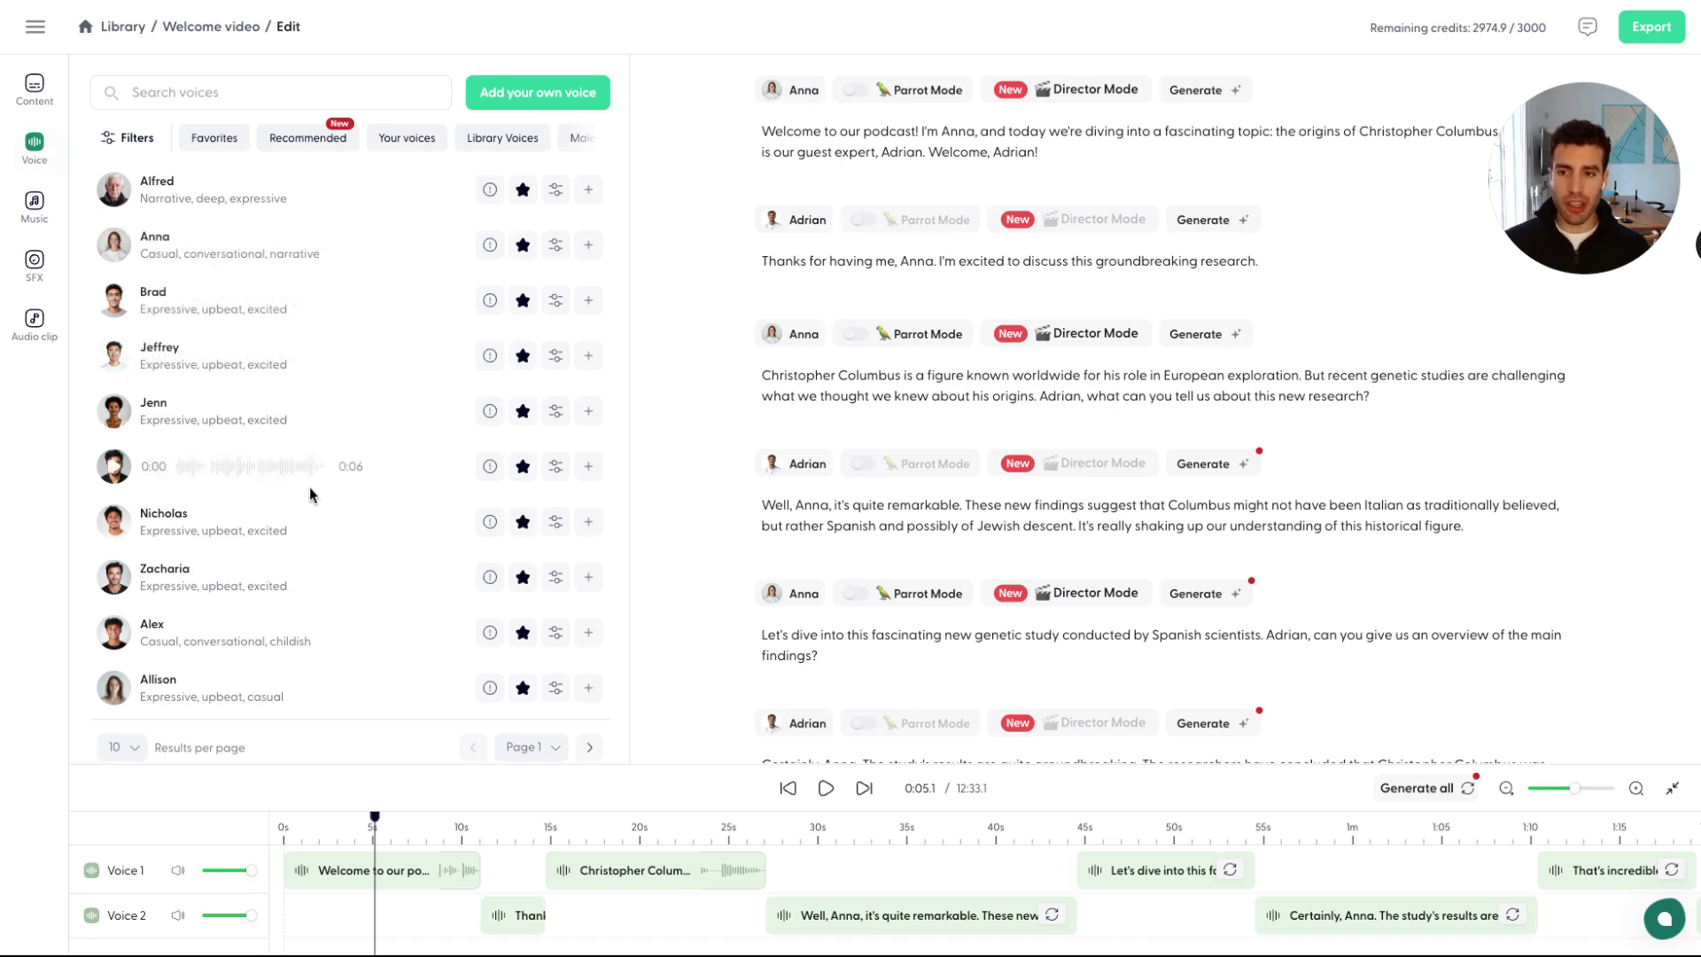
scroll(287, 526, "down", 1)
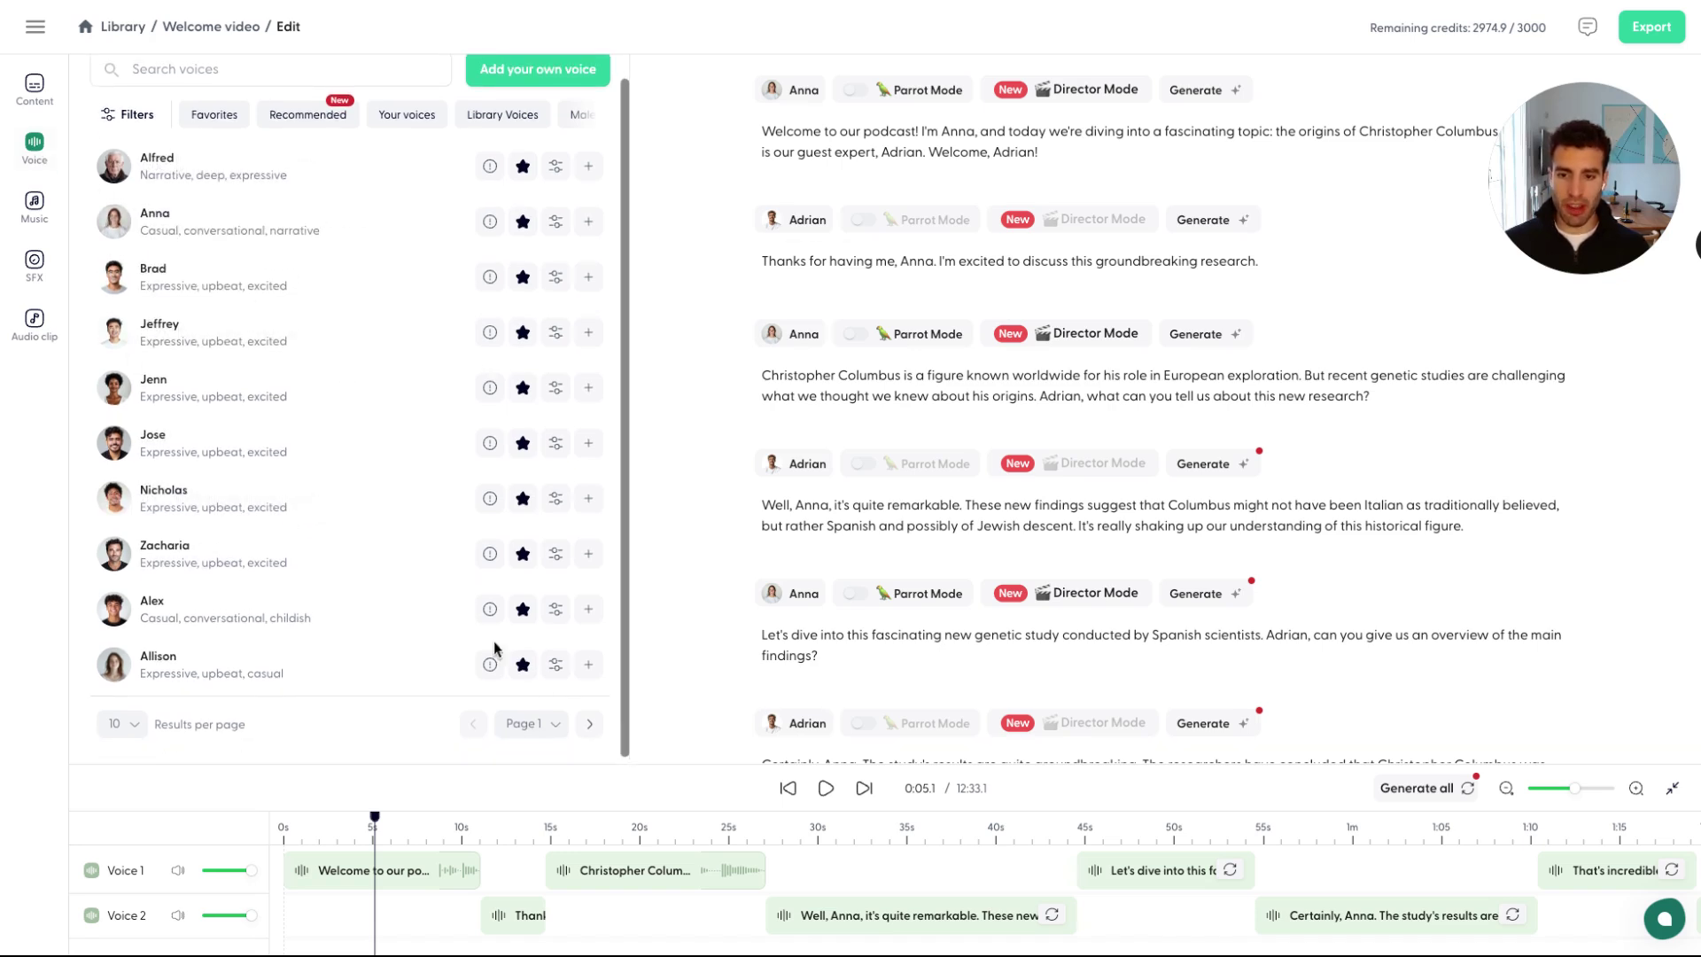
scroll(311, 266, "up", 1)
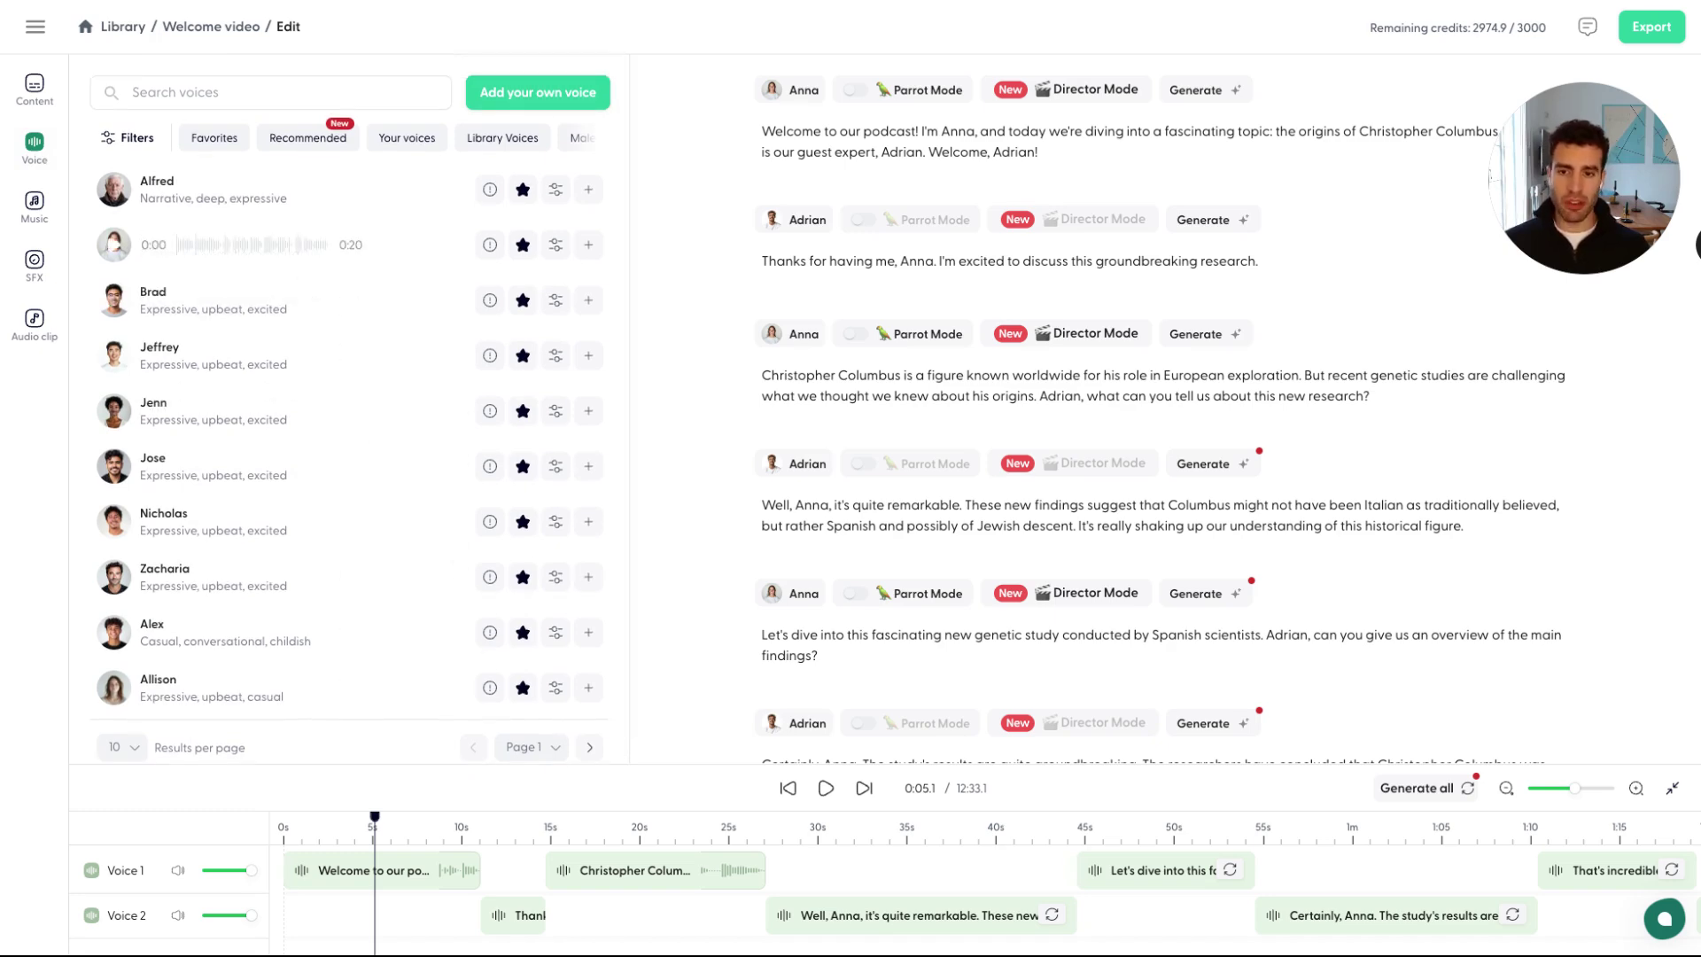
left_click(140, 142)
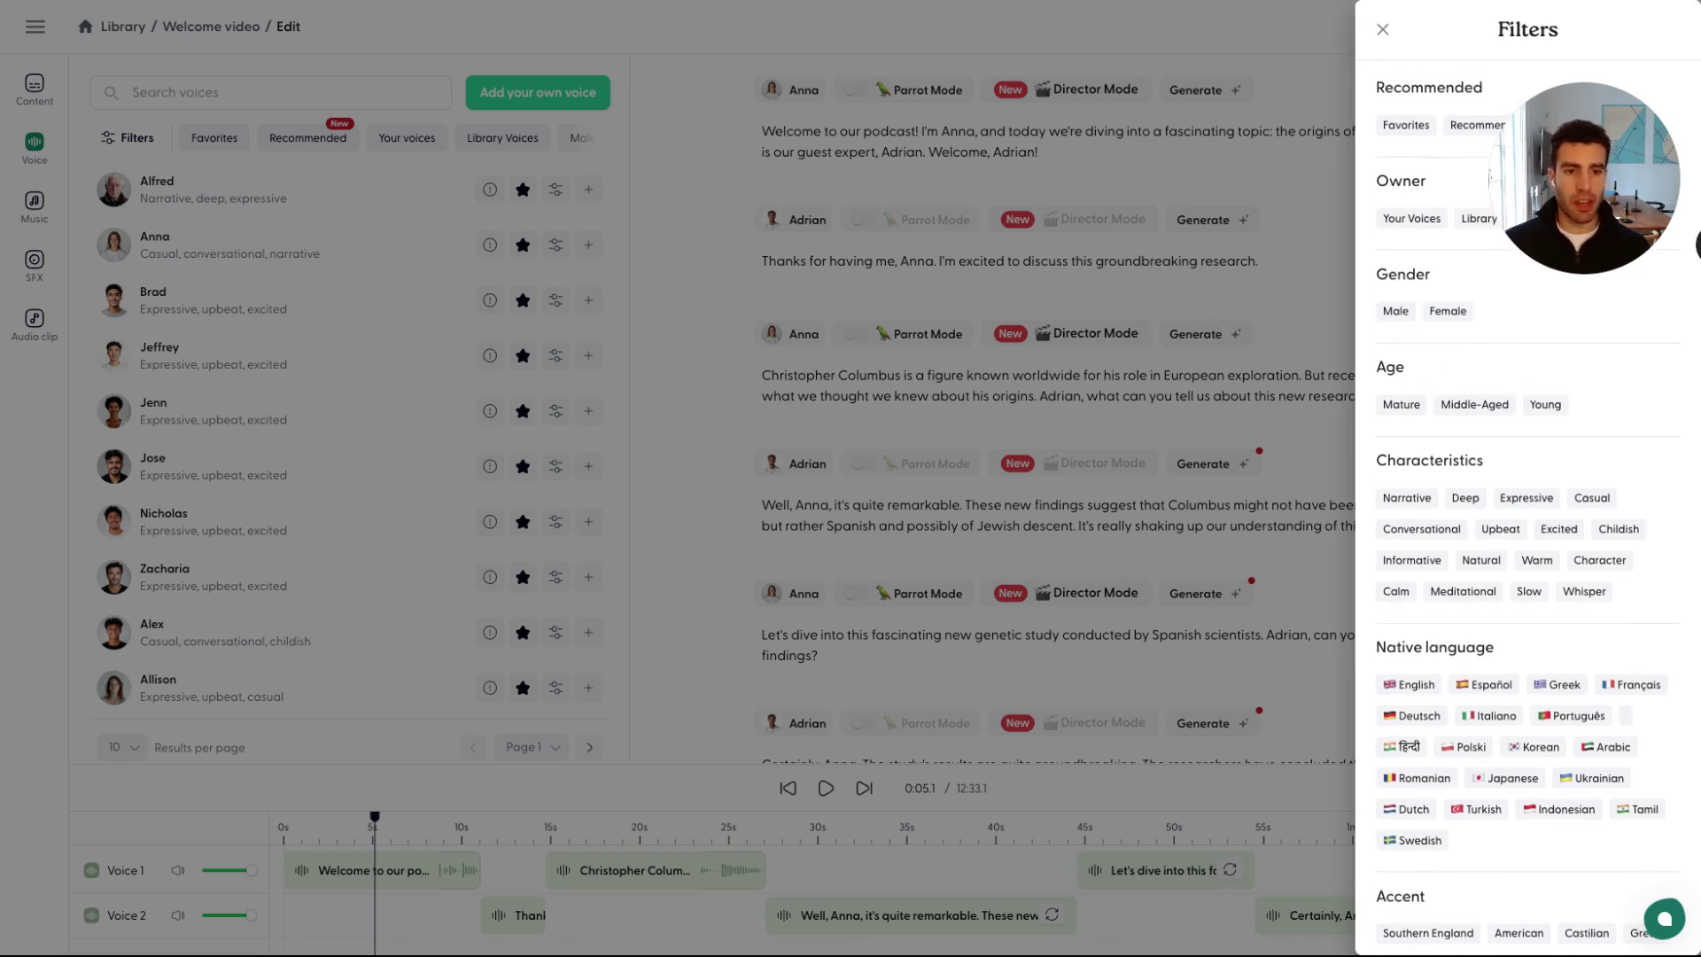
- Filter voices to Female, Young and Middle-Aged, native English, Upbeat and Excited, leaving Conversational off
left_click(1545, 405)
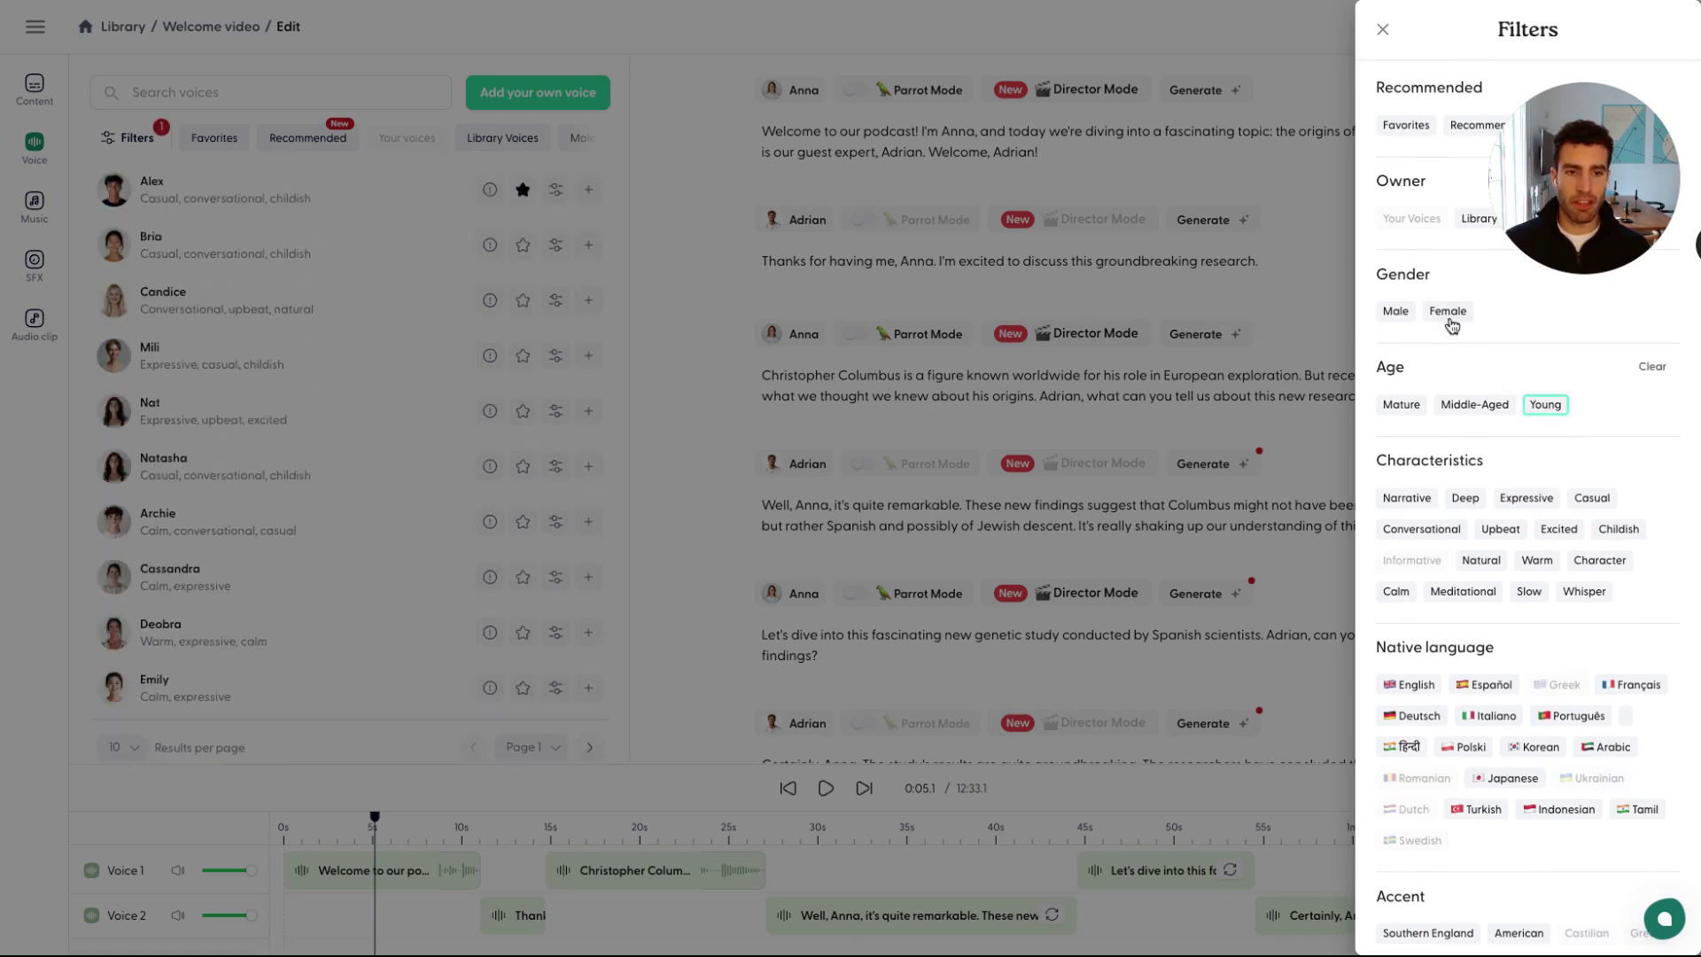
left_click(1449, 312)
left_click(1475, 408)
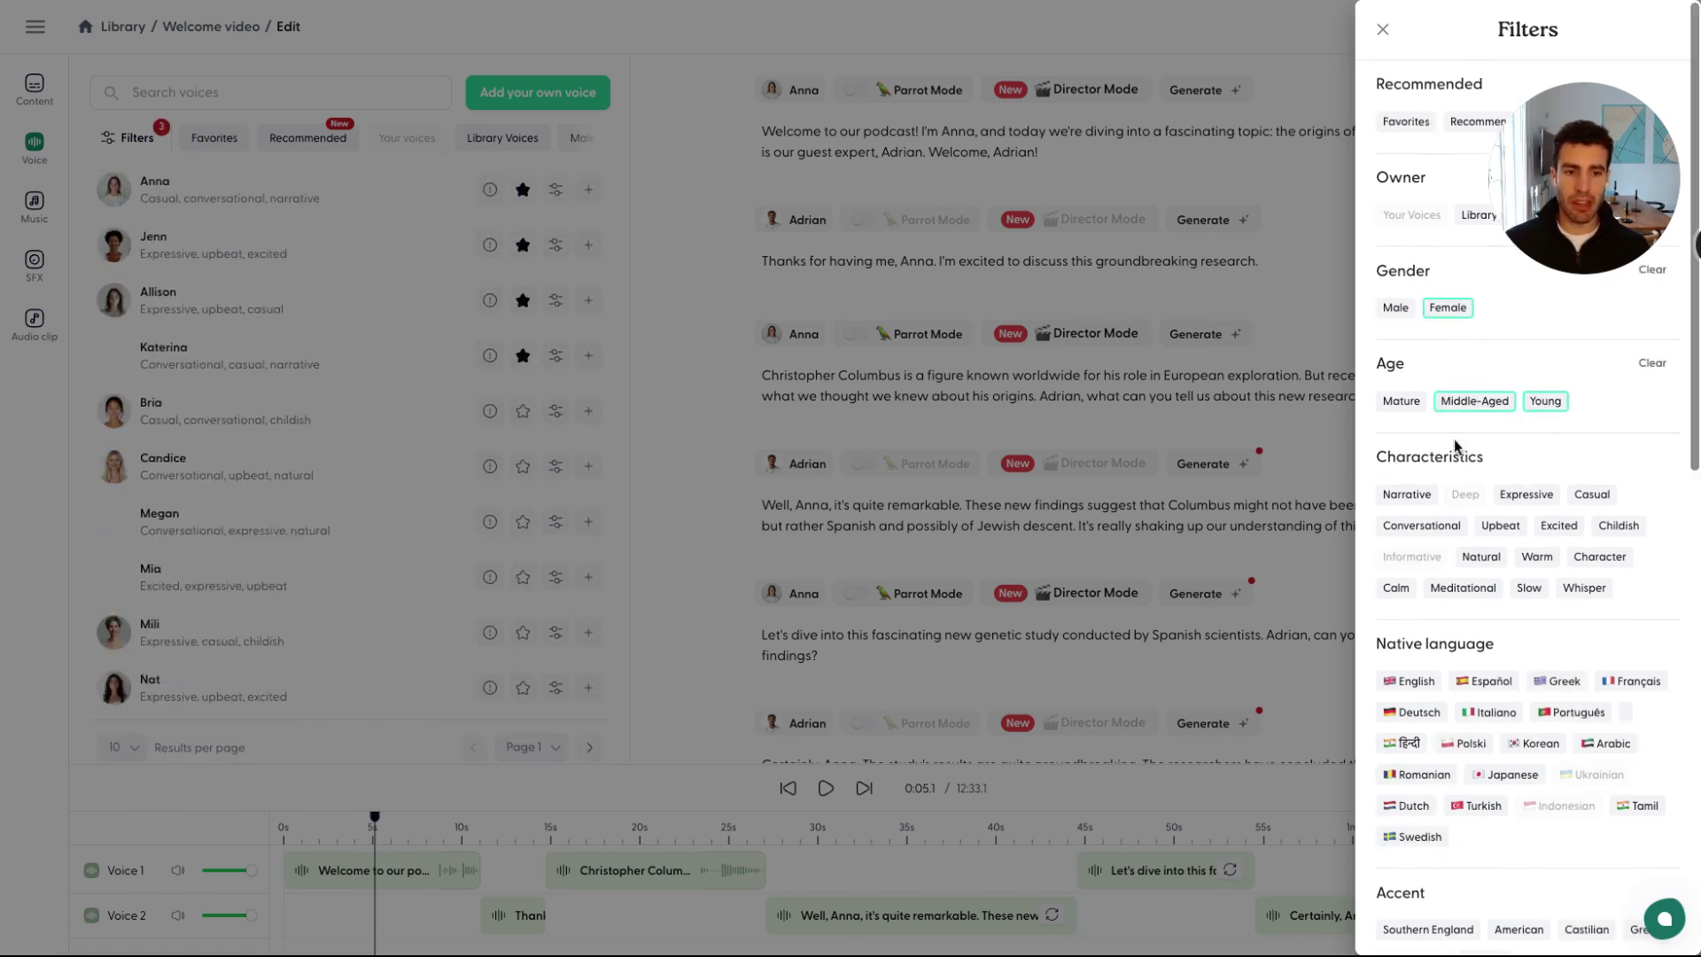
scroll(1458, 434, "down", 1)
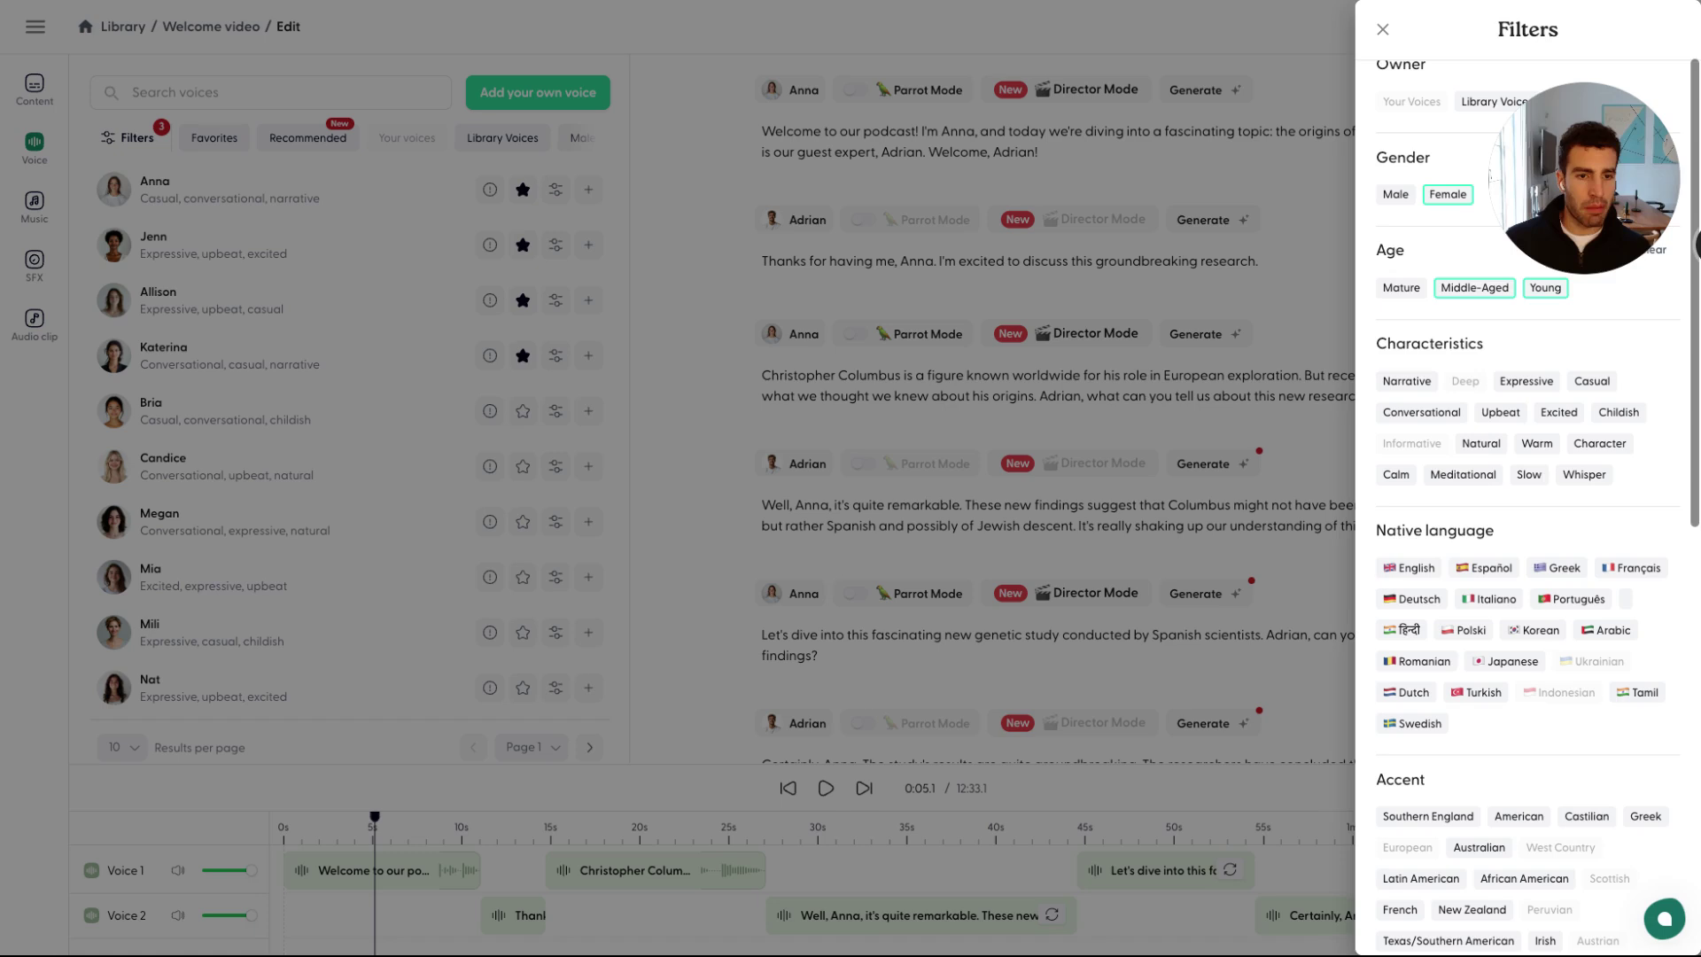
scroll(1444, 494, "down", 1)
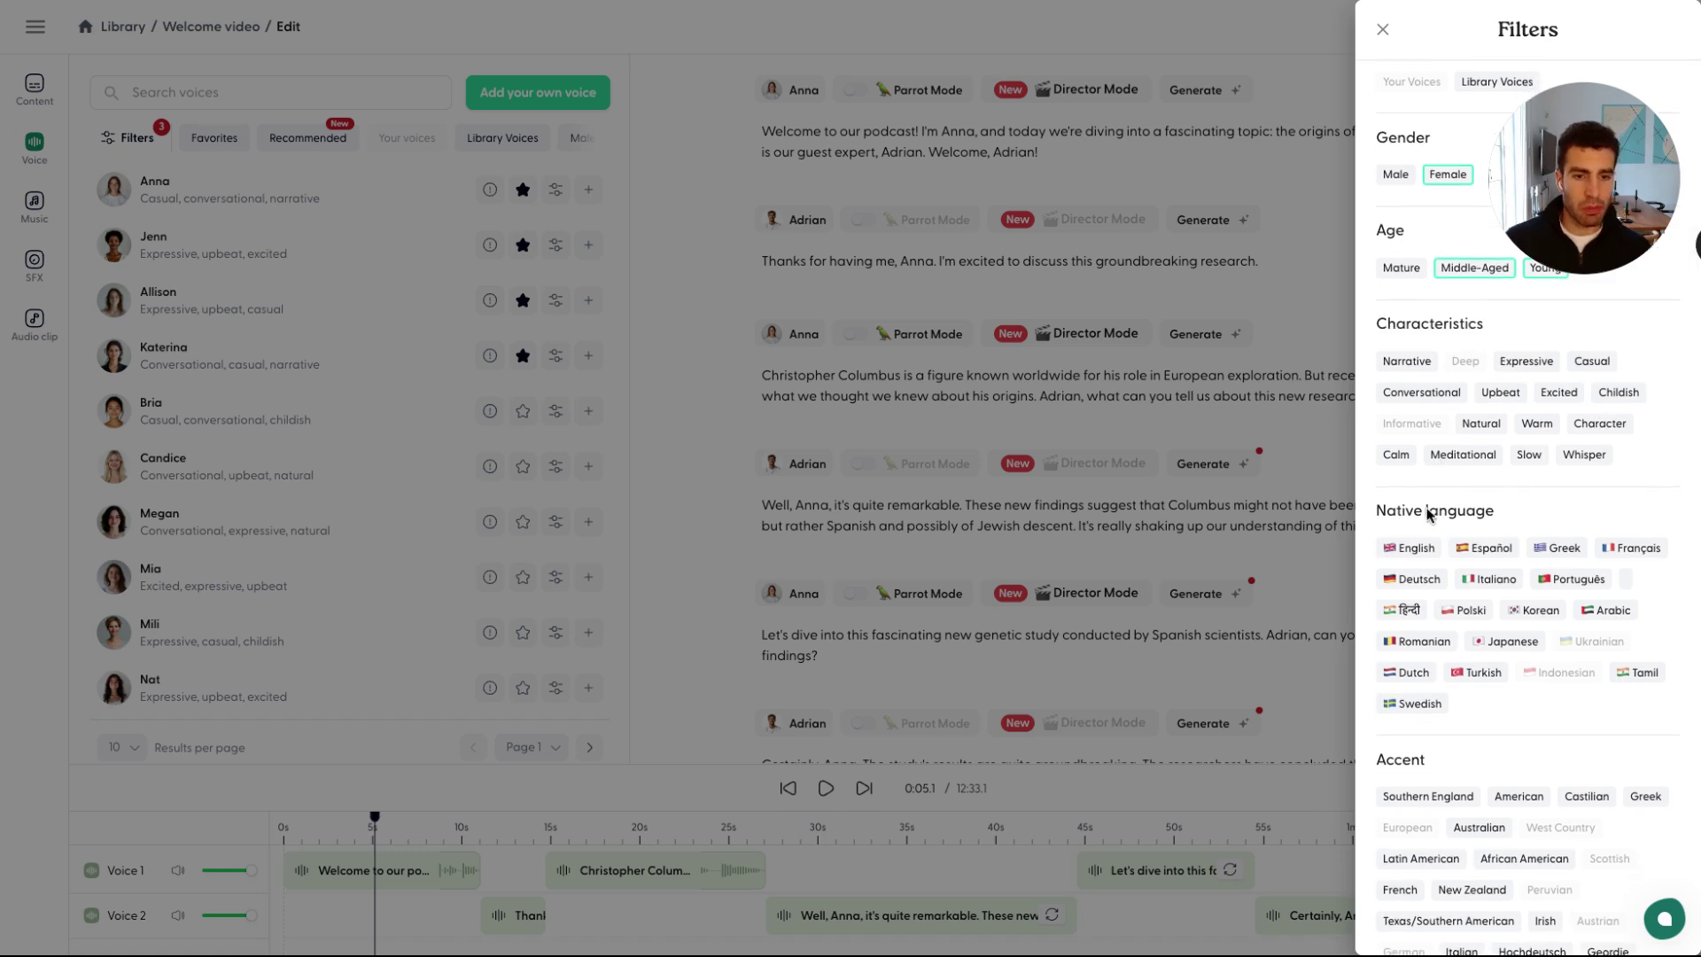
left_click(1417, 549)
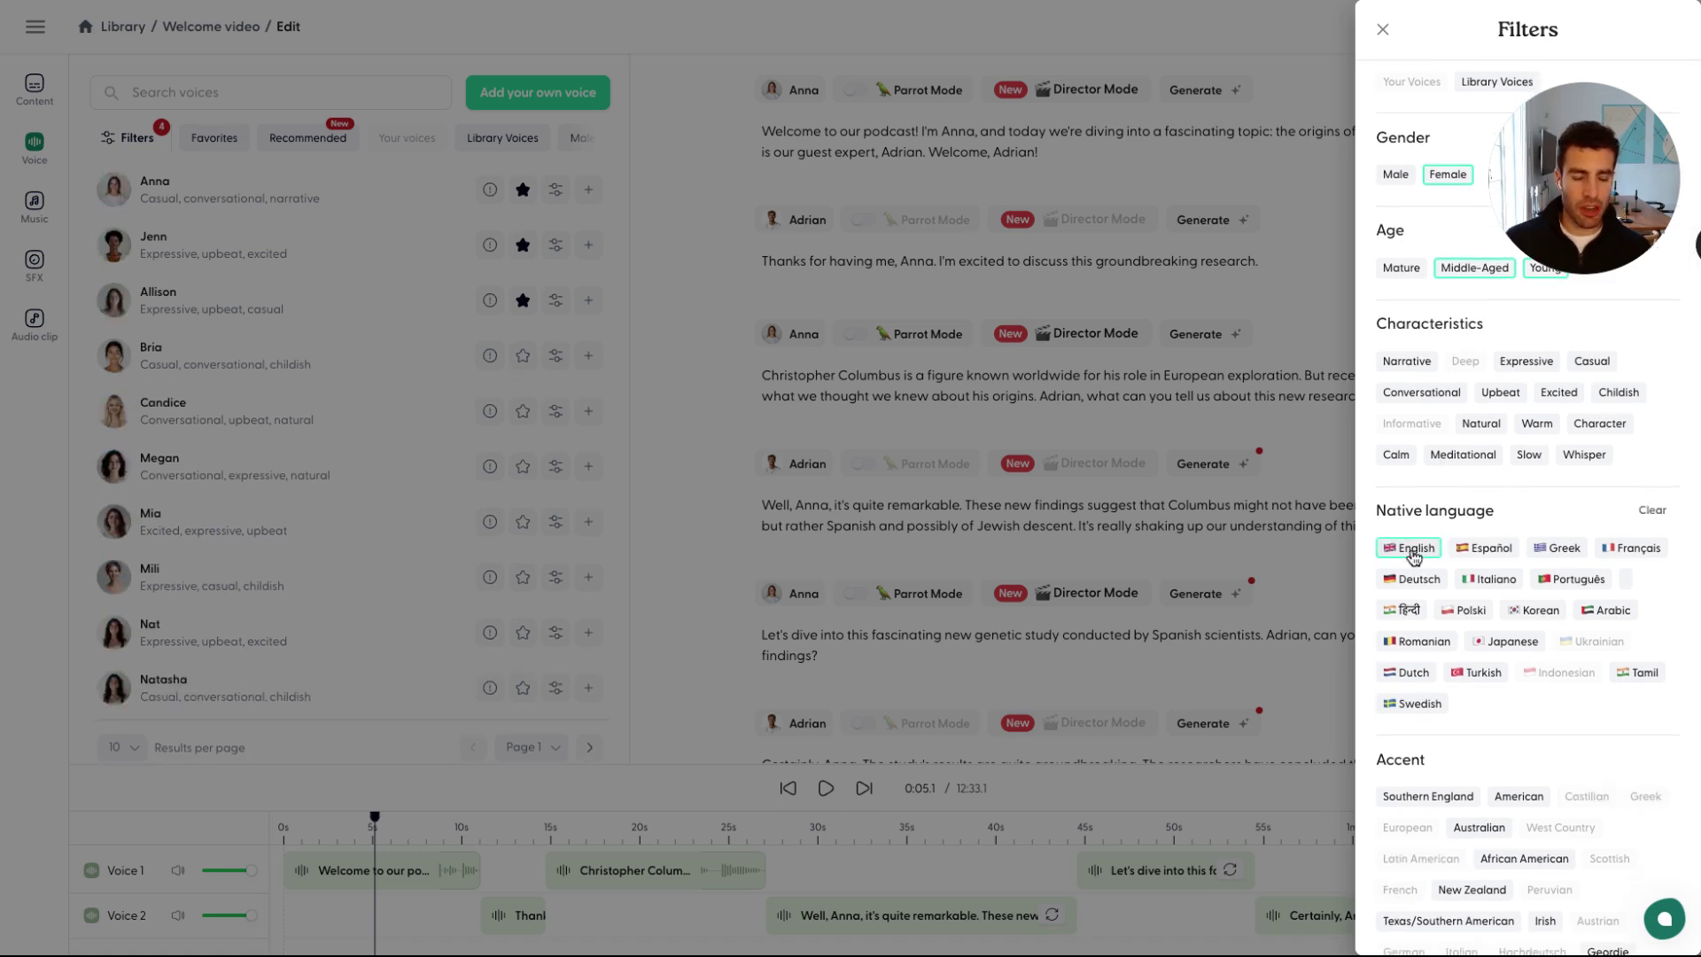
scroll(1484, 524, "up", 2)
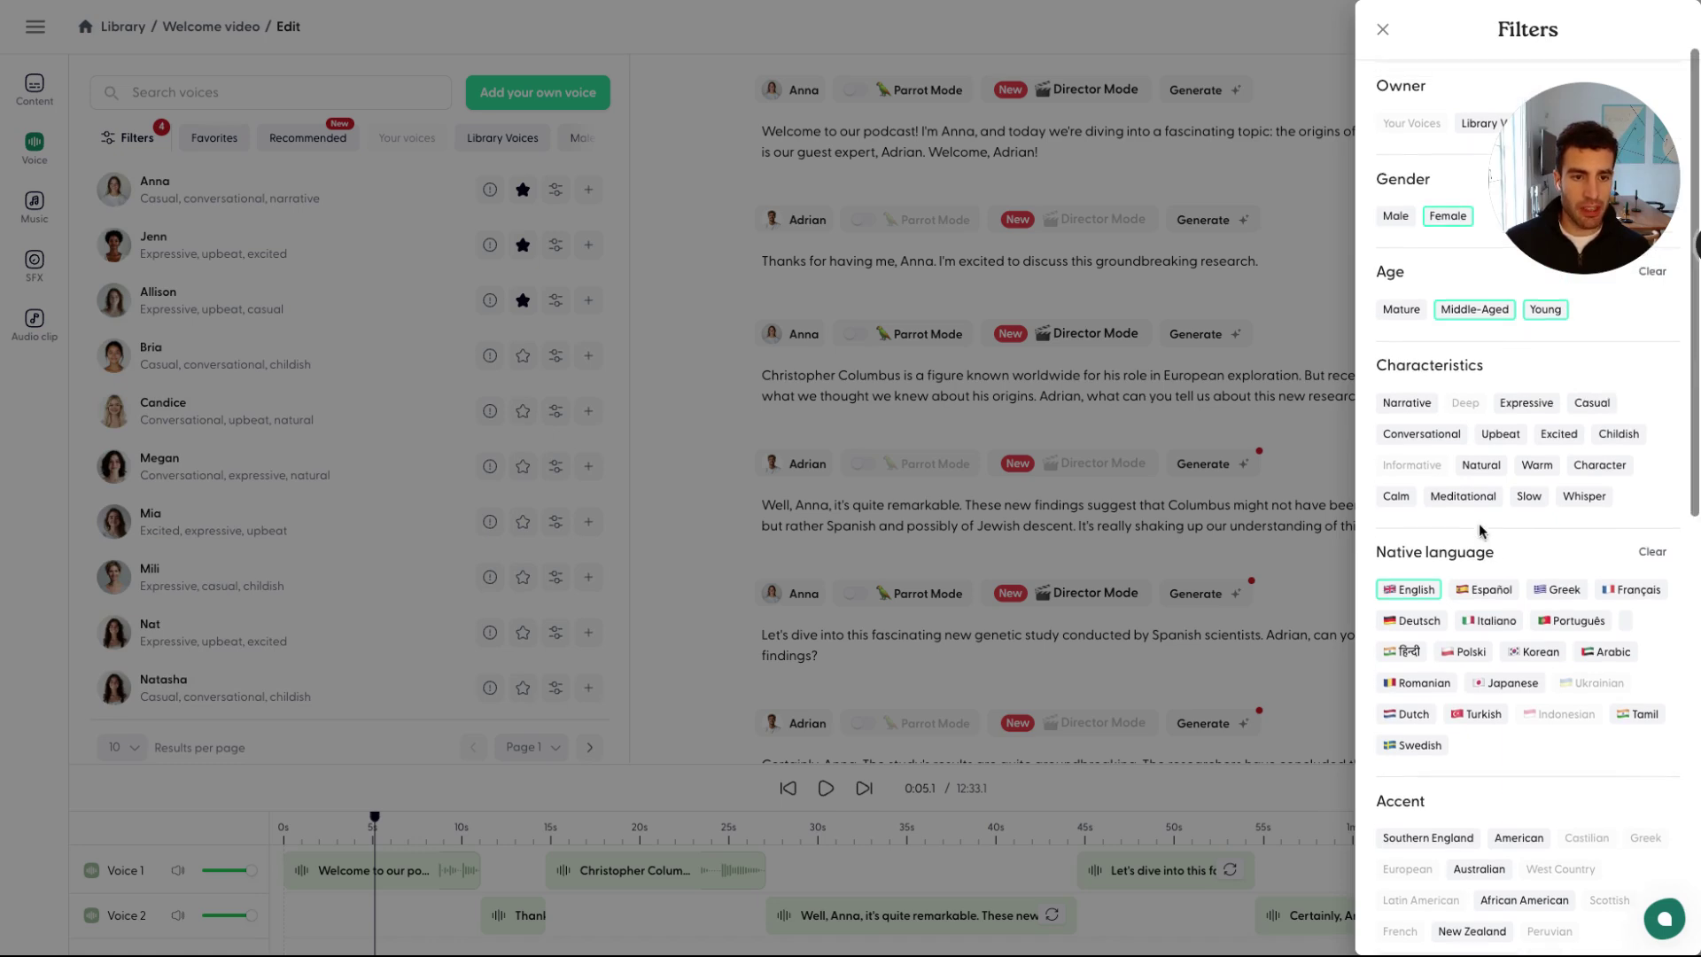
left_click(1502, 437)
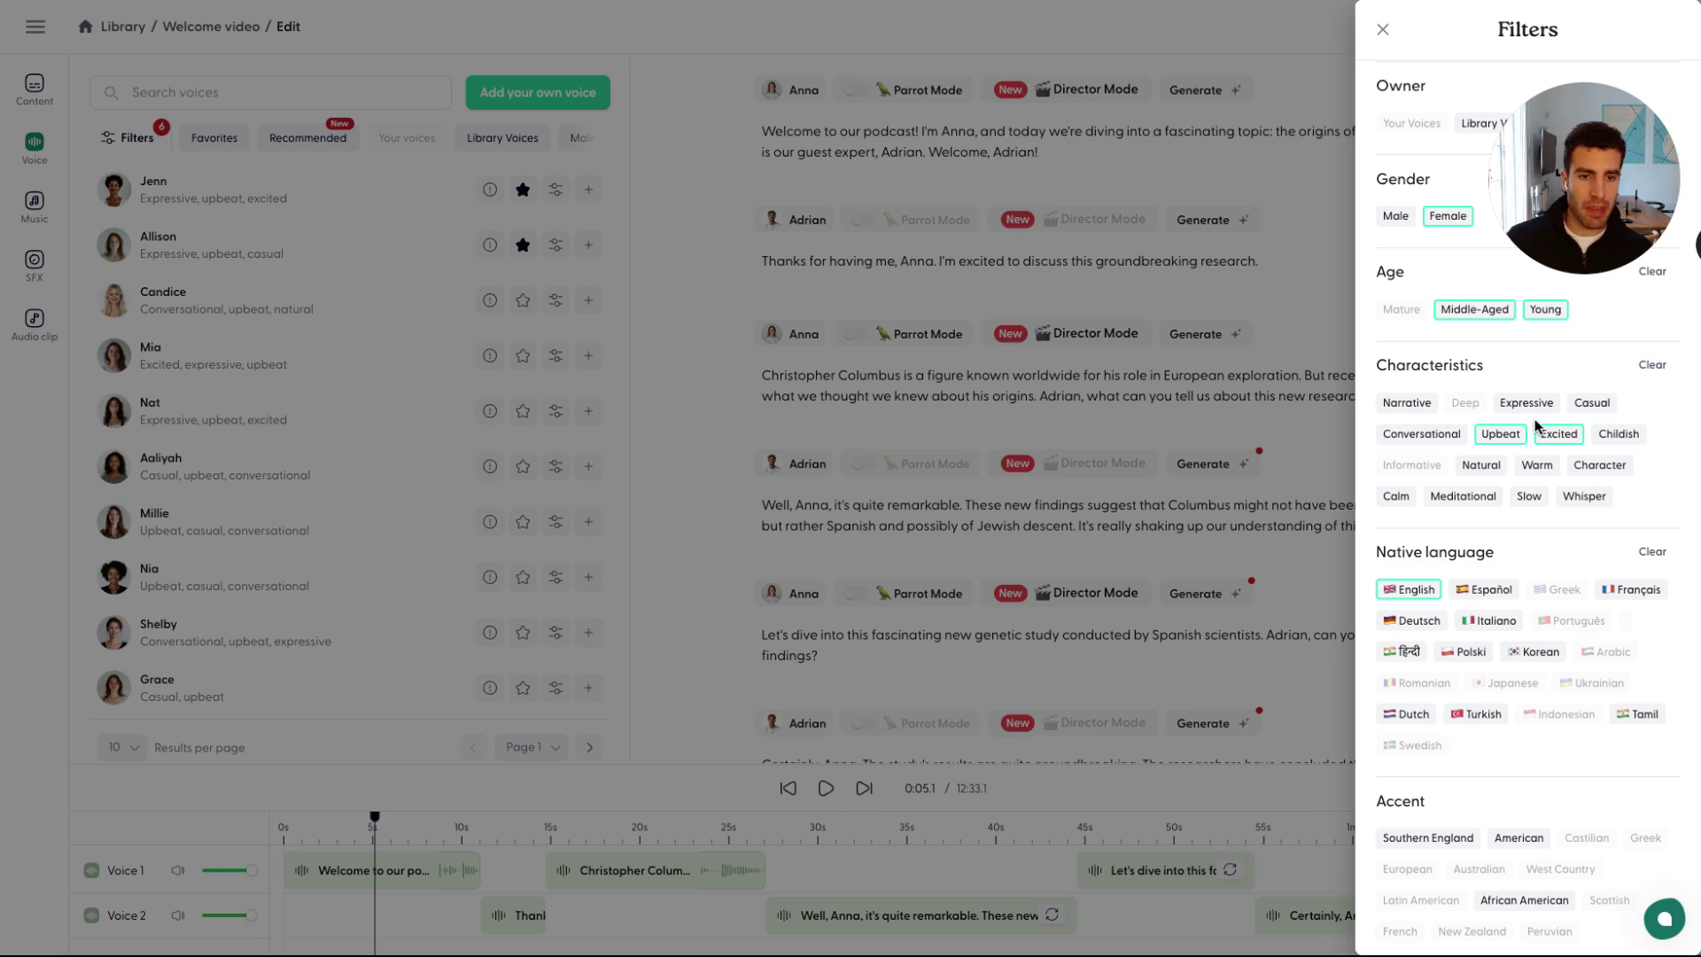
left_click(1442, 439)
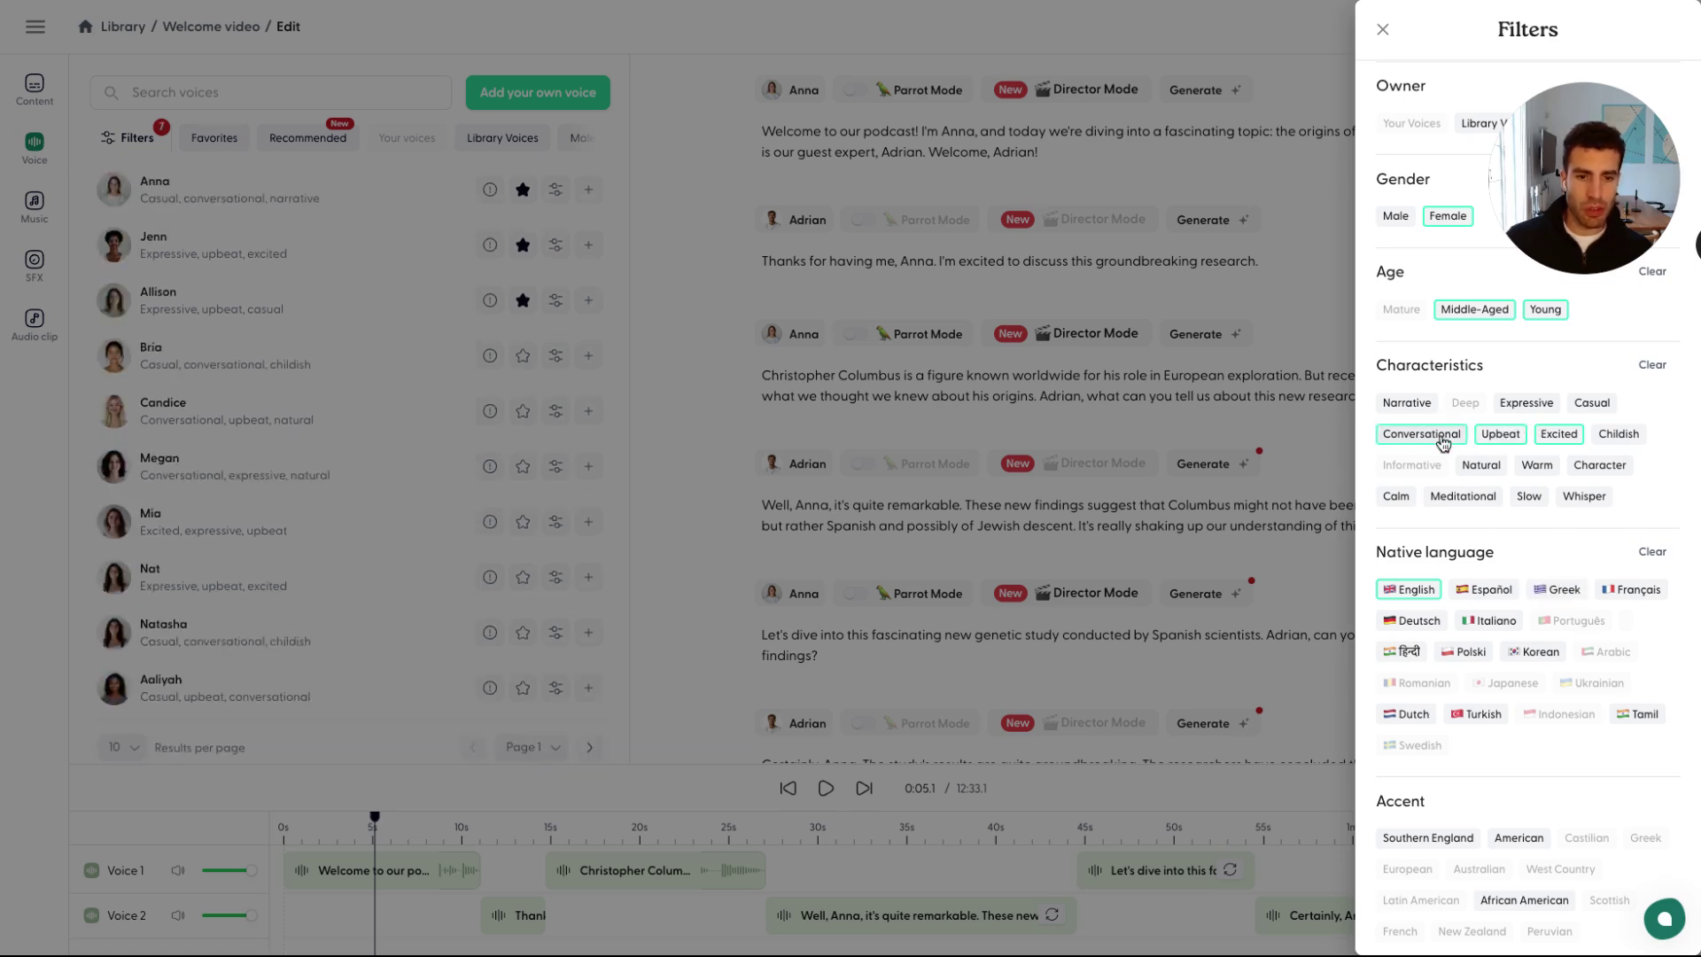
left_click(1442, 440)
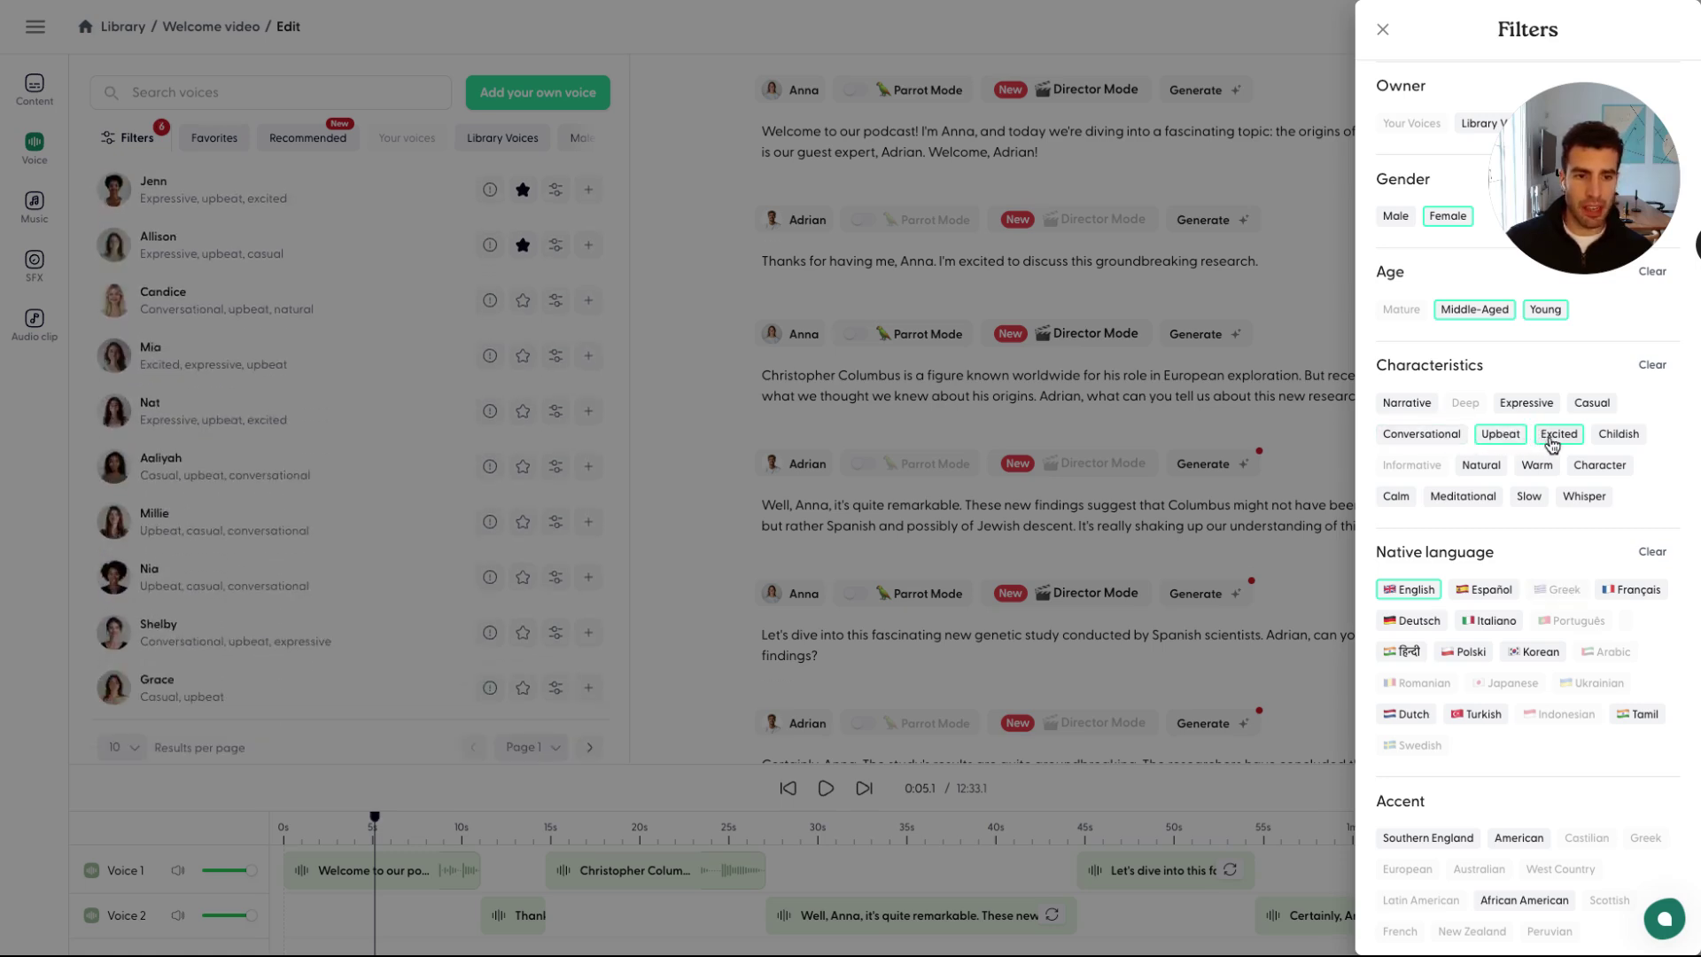
scroll(1469, 572, "down", 1)
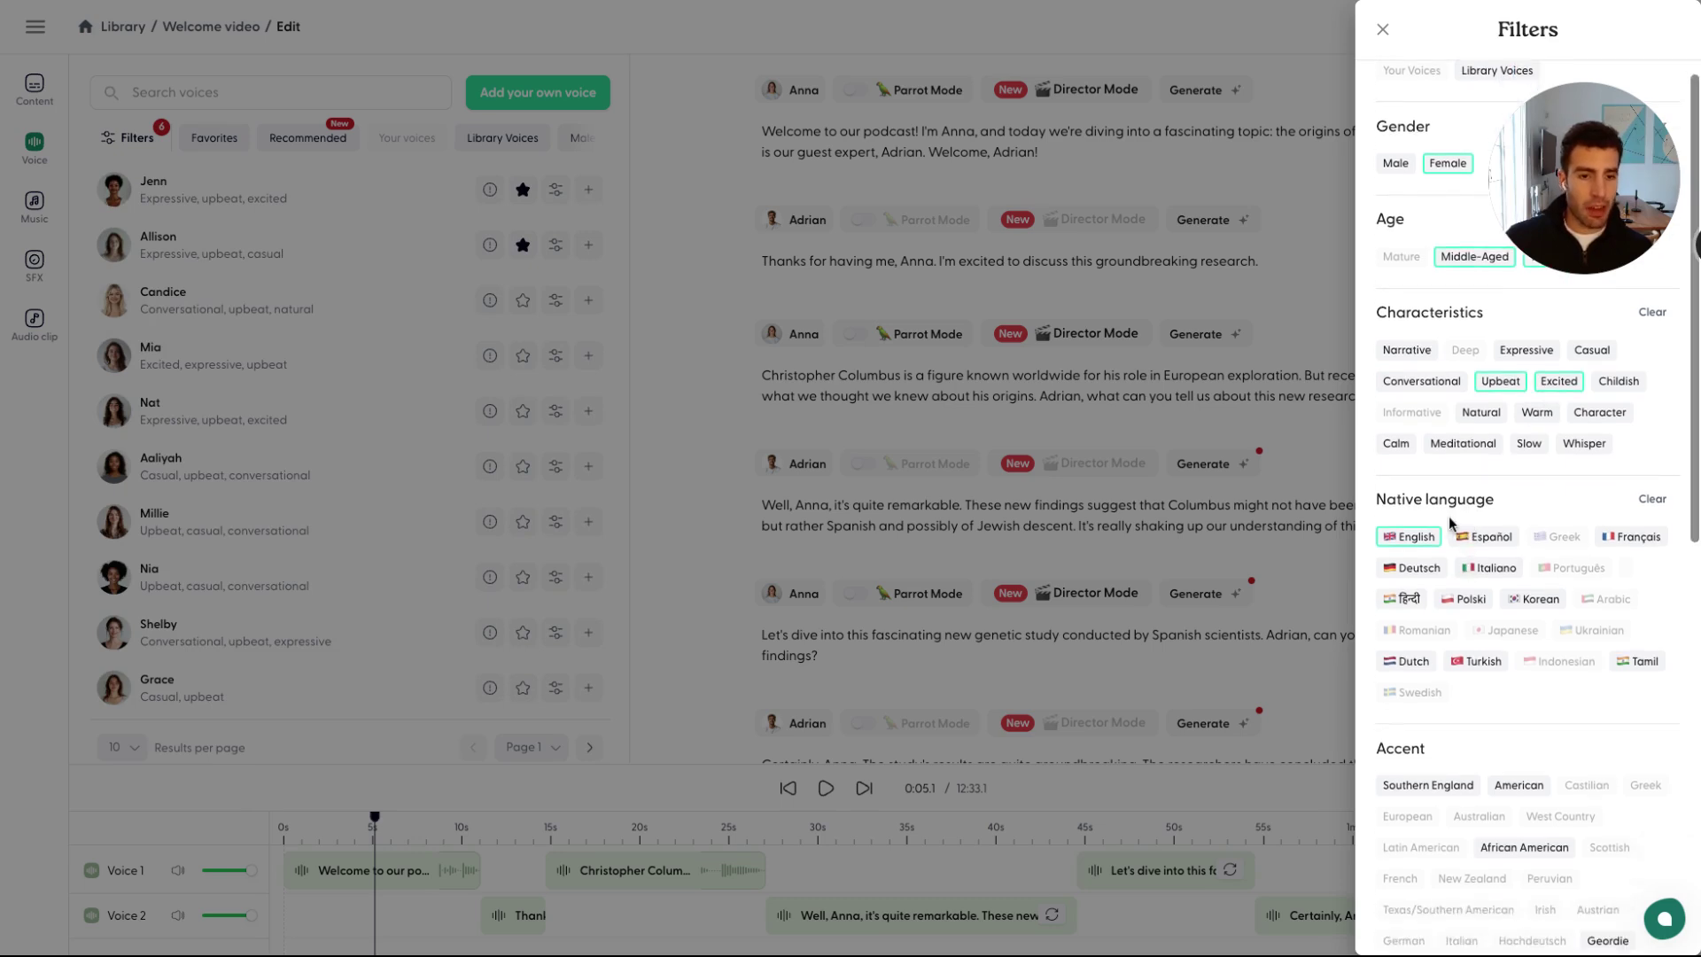
- Add the American accent filter, making seven active voice filters
scroll(1427, 521, "down", 1)
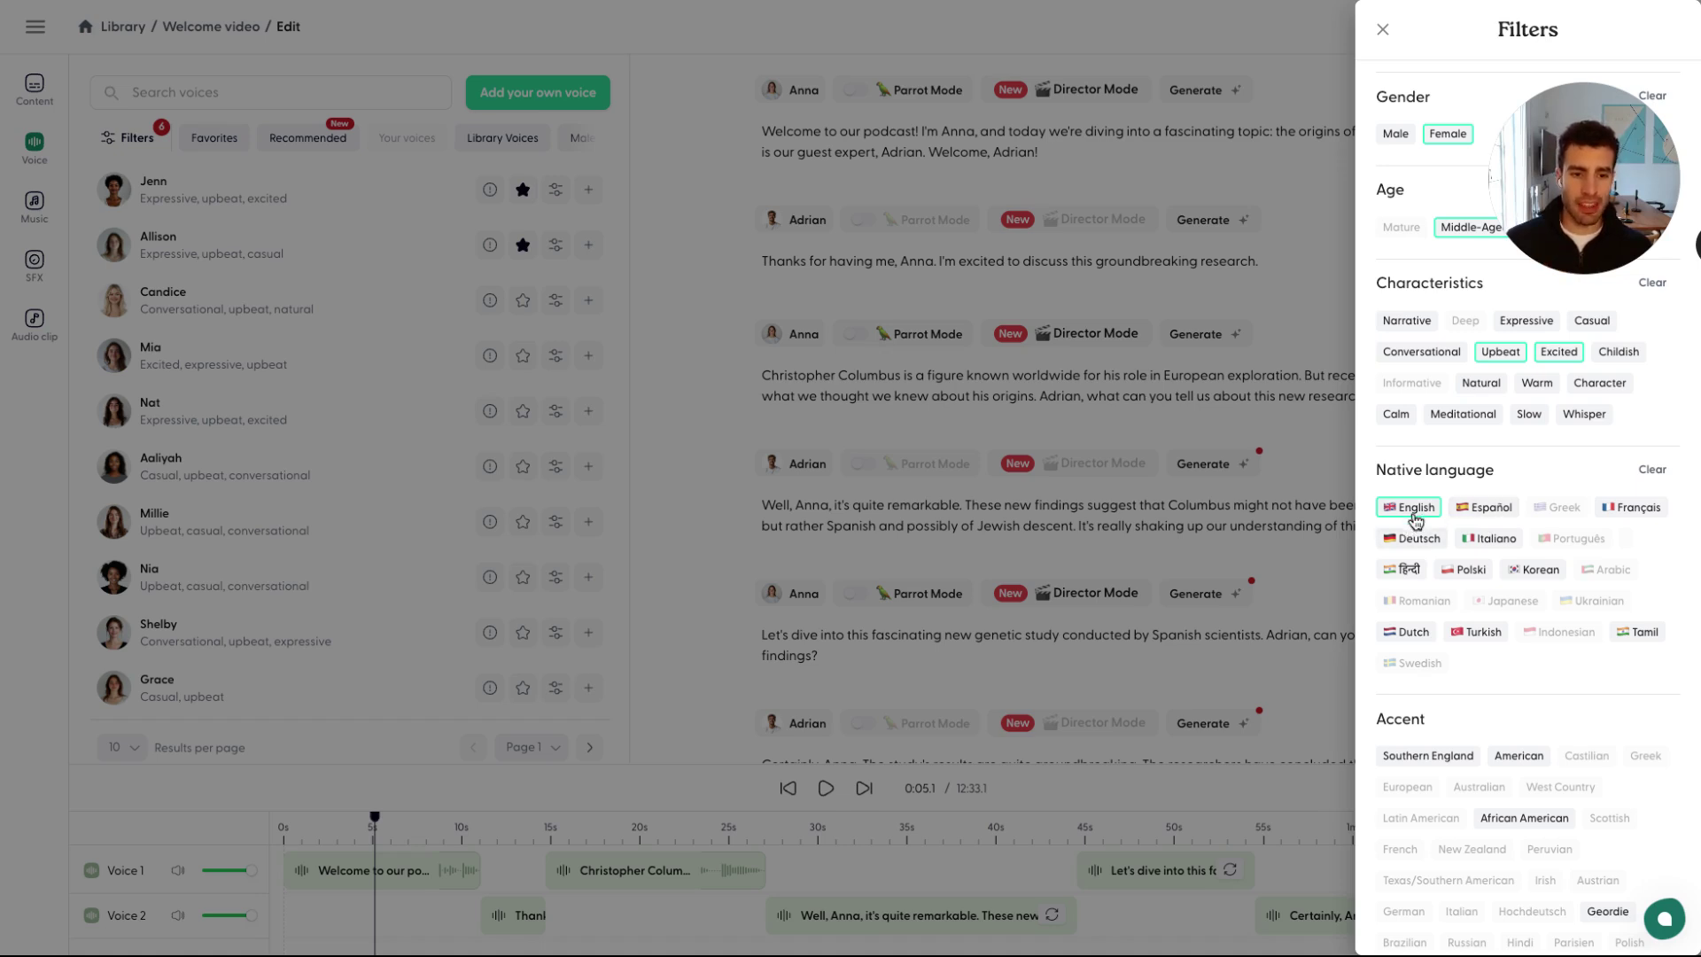
scroll(1415, 523, "down", 3)
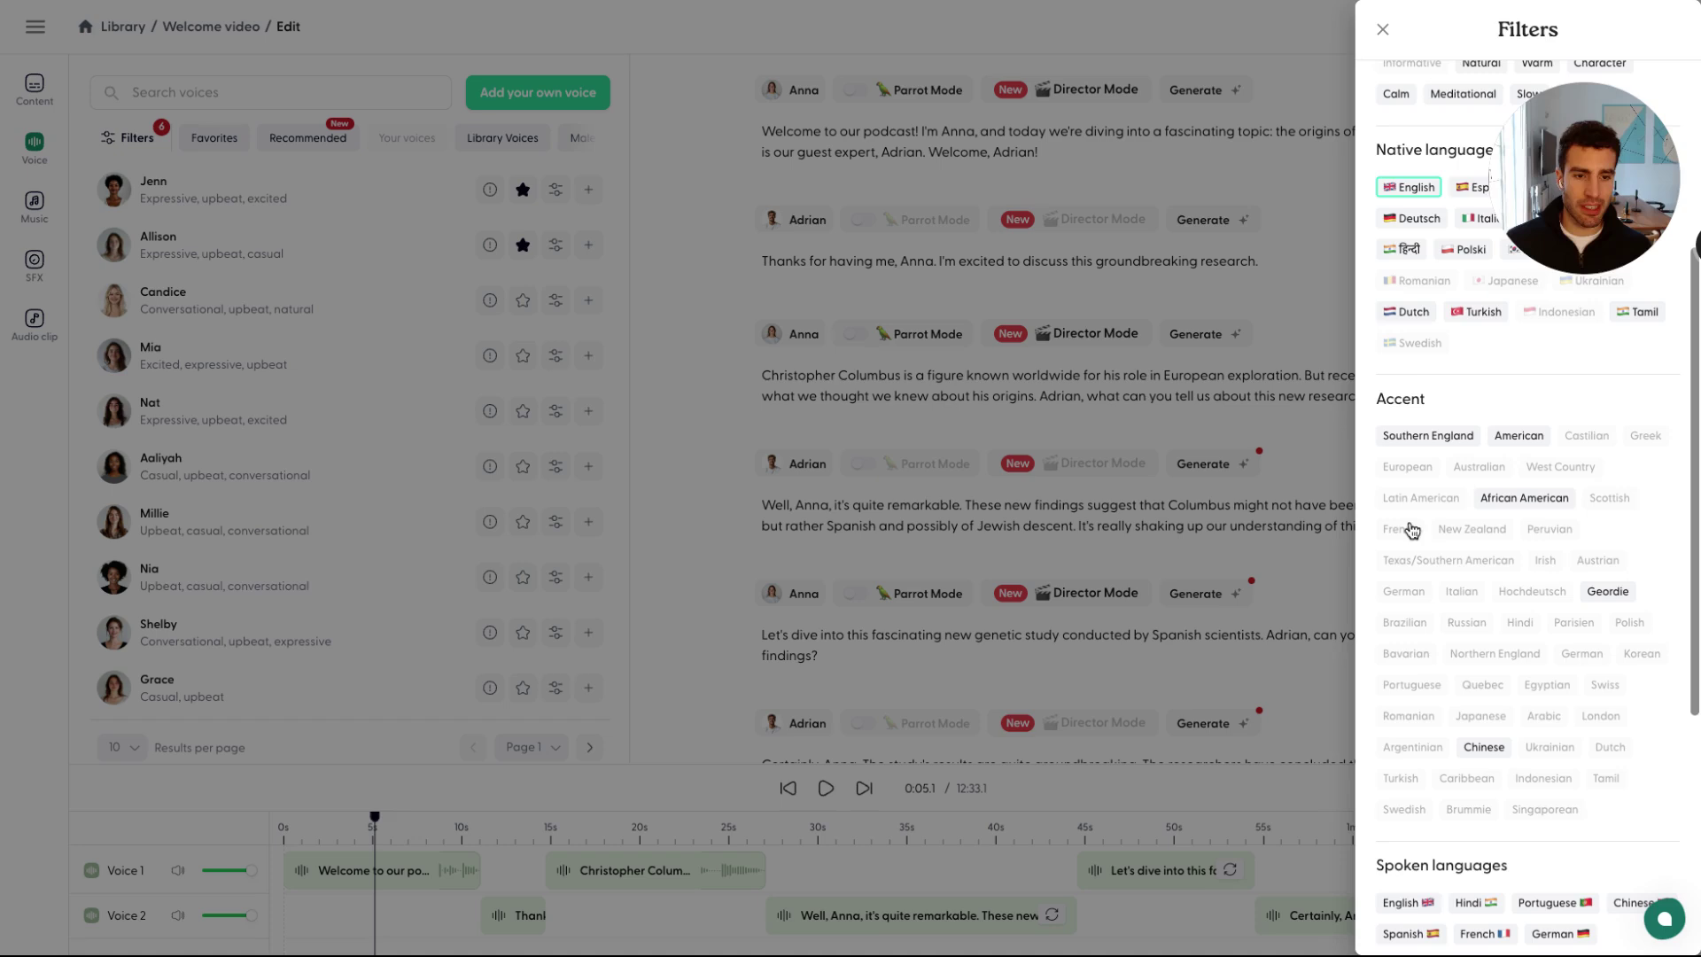
scroll(1413, 530, "up", 5)
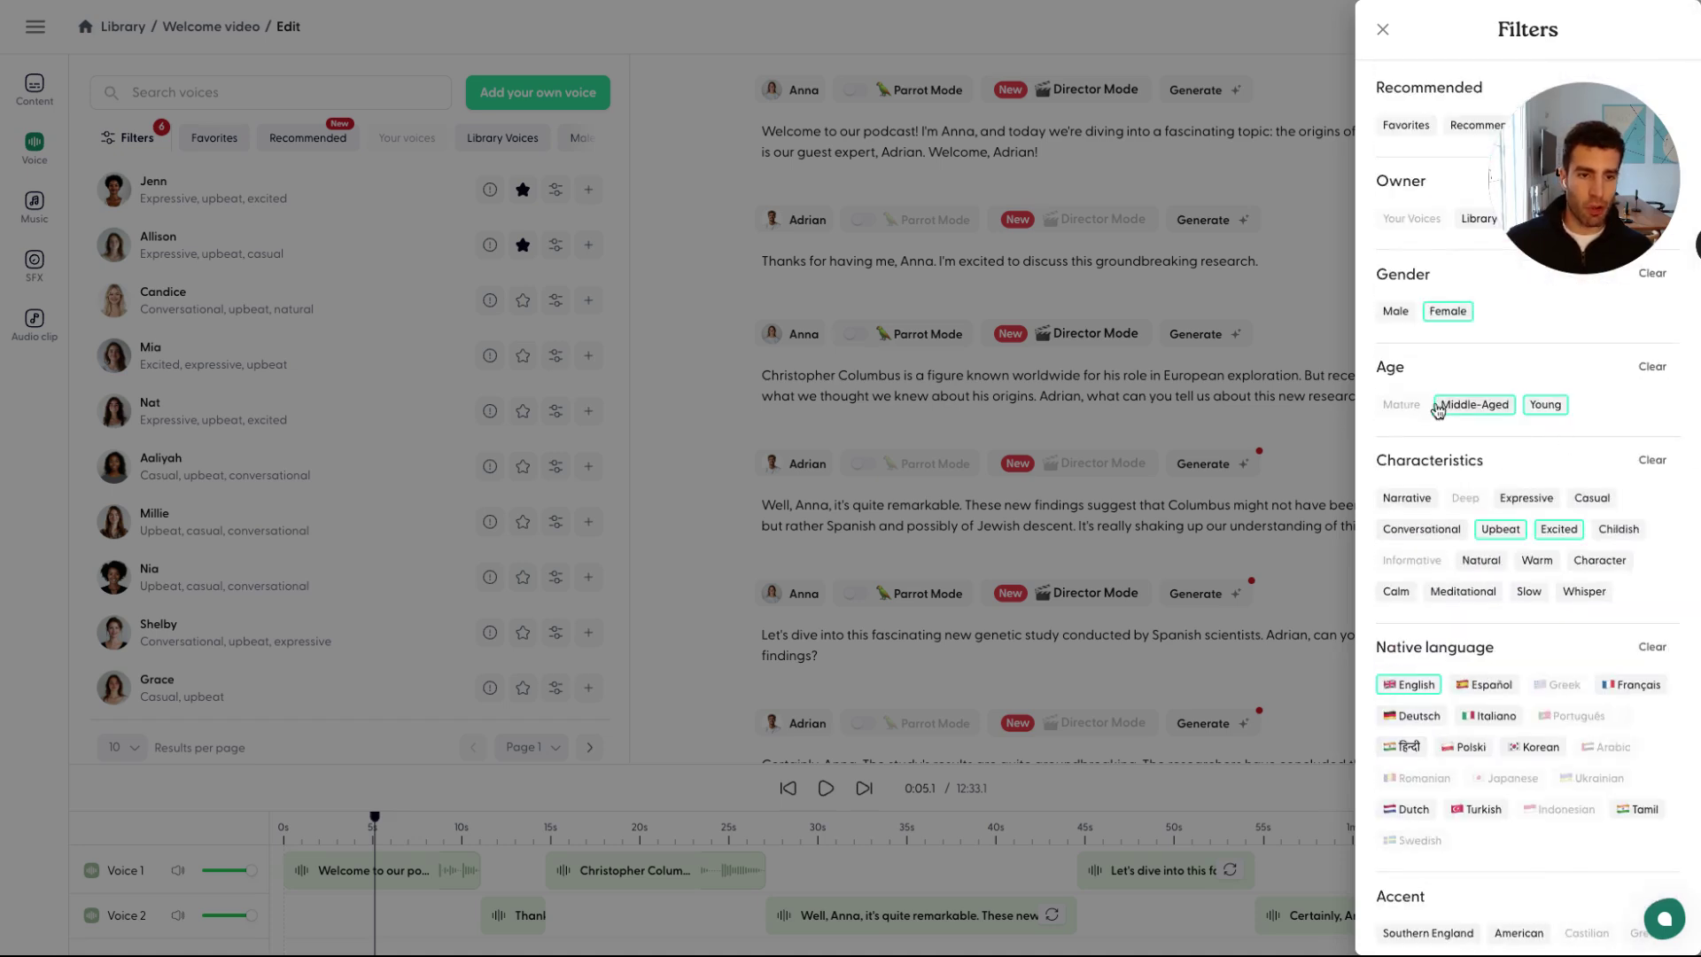
scroll(1420, 698, "down", 5)
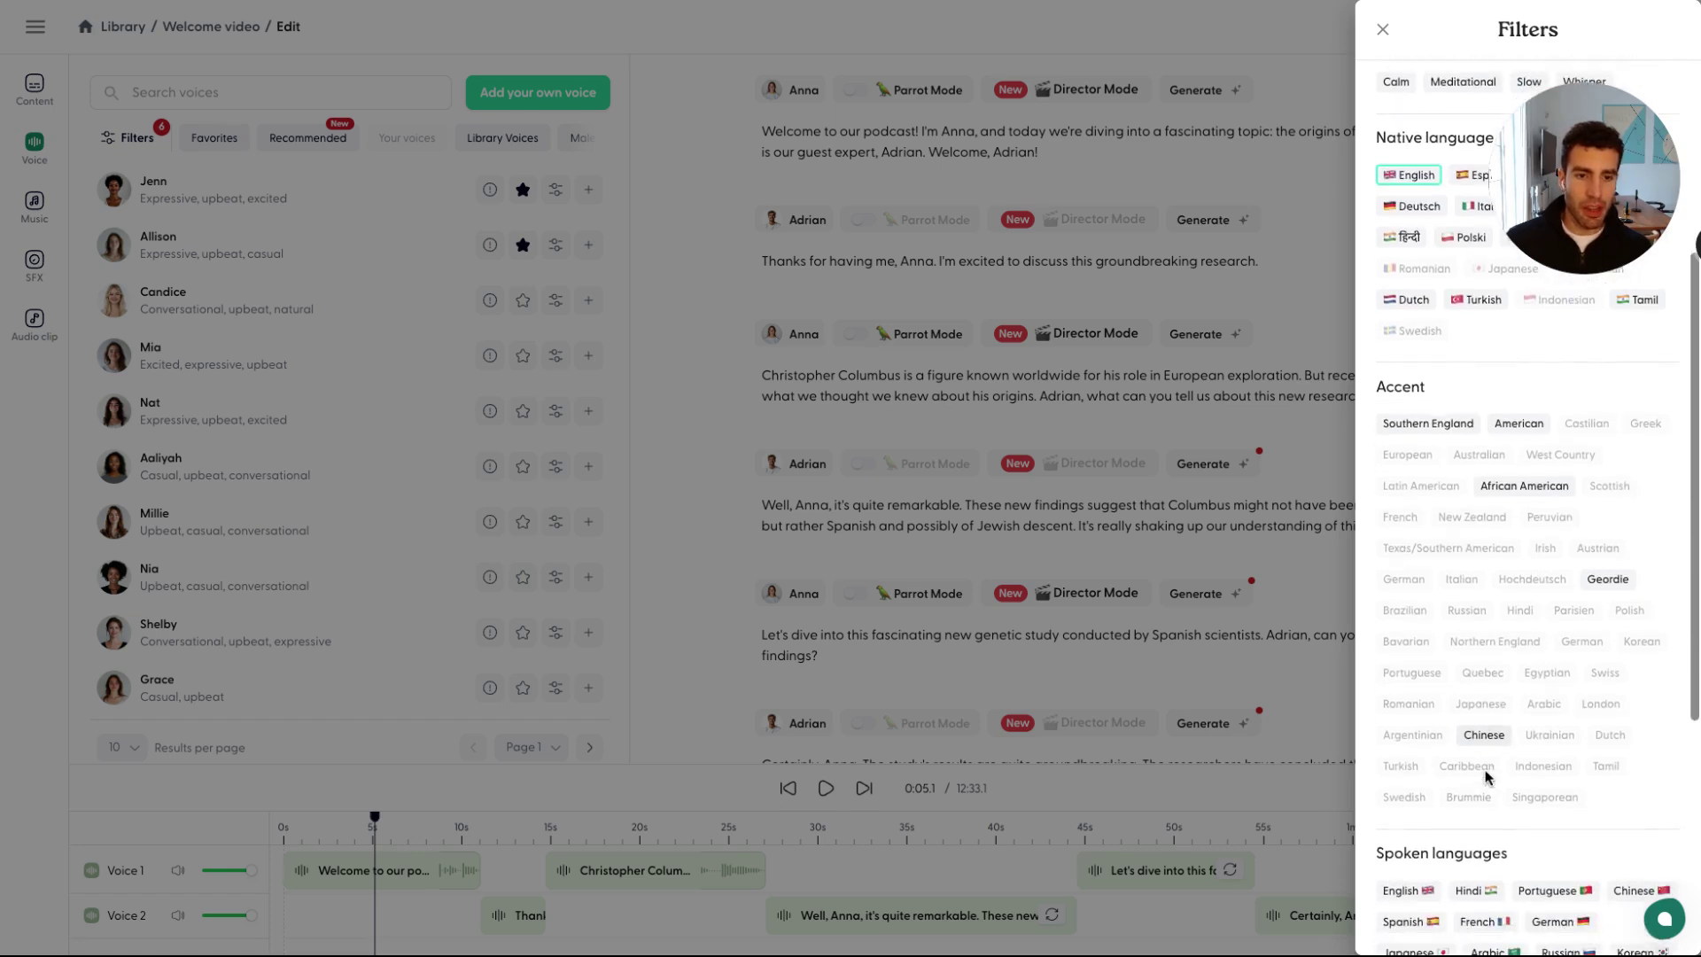
left_click(1509, 412)
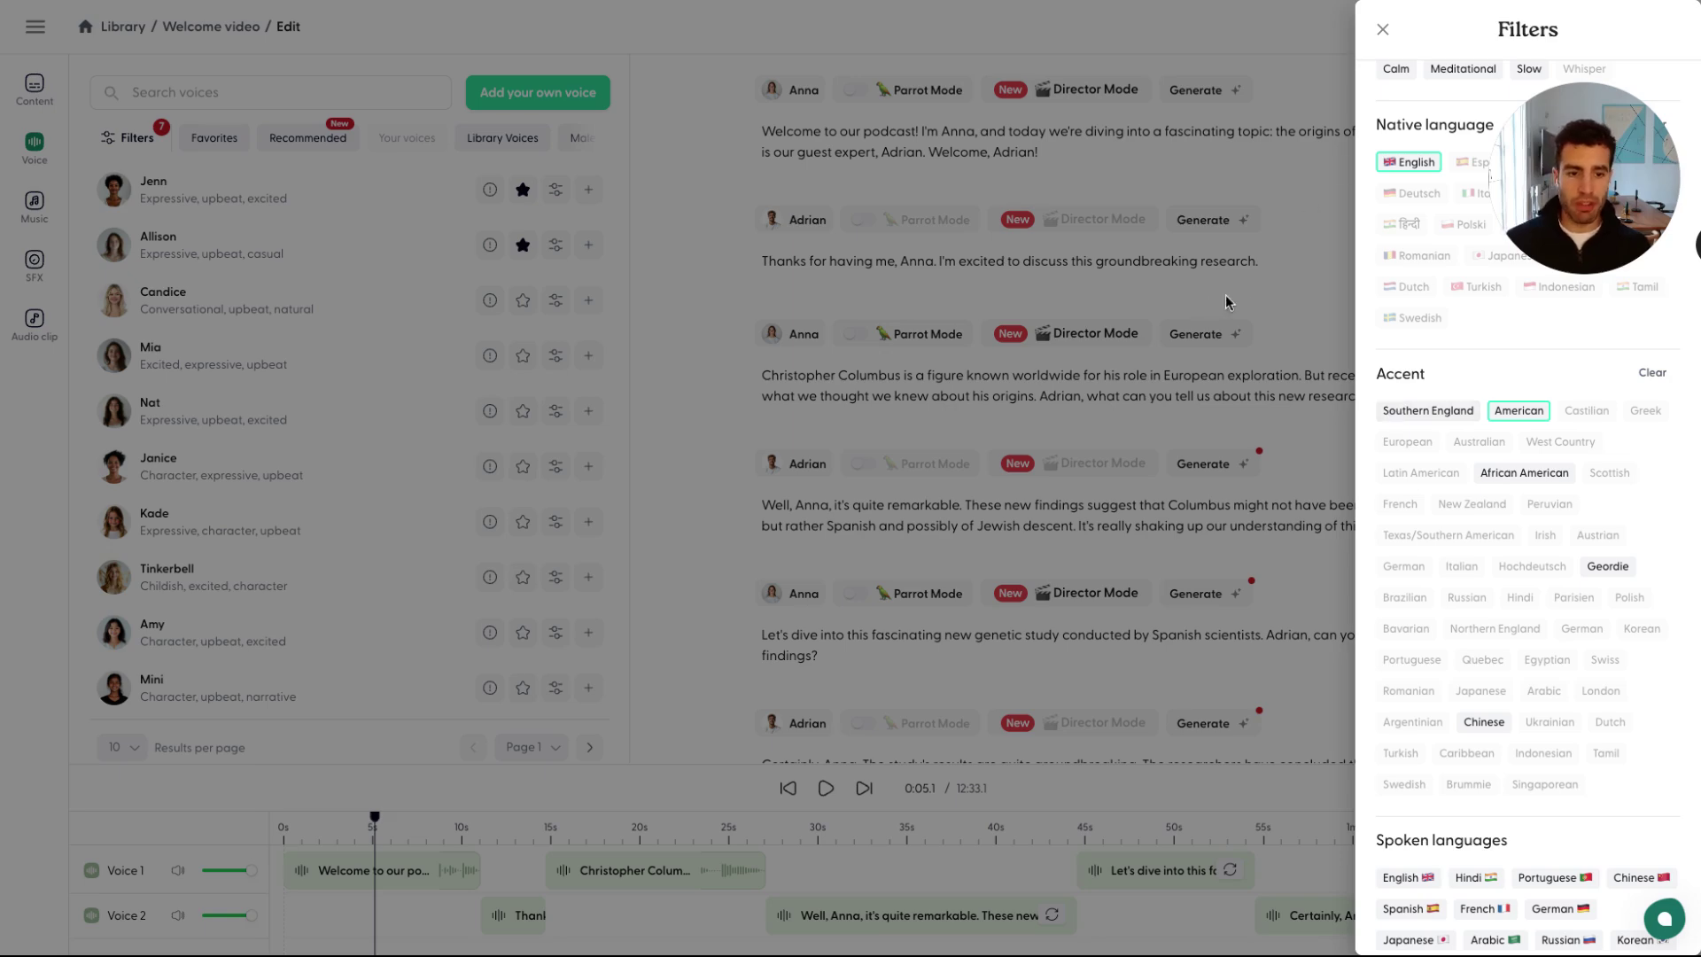
- Close the filters, visit Page 2 and back to Page 1, and preview Jenn, Allison, Tinkerbell and Mia
left_click(1288, 298)
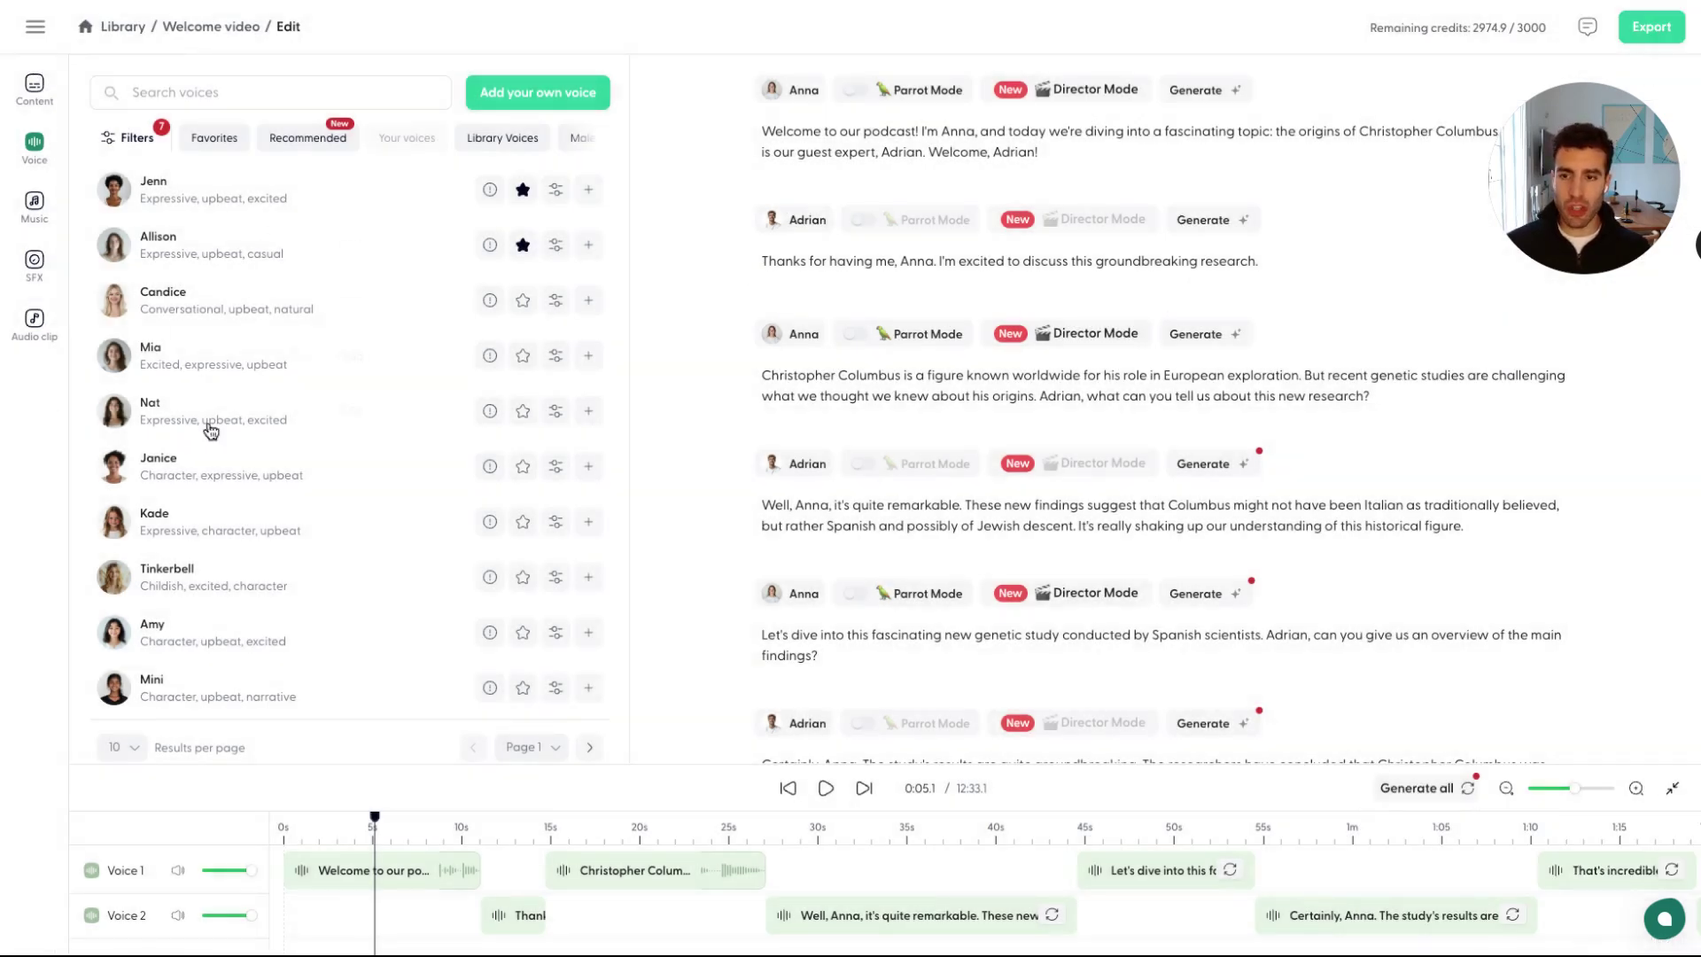
scroll(203, 503, "down", 1)
left_click(590, 720)
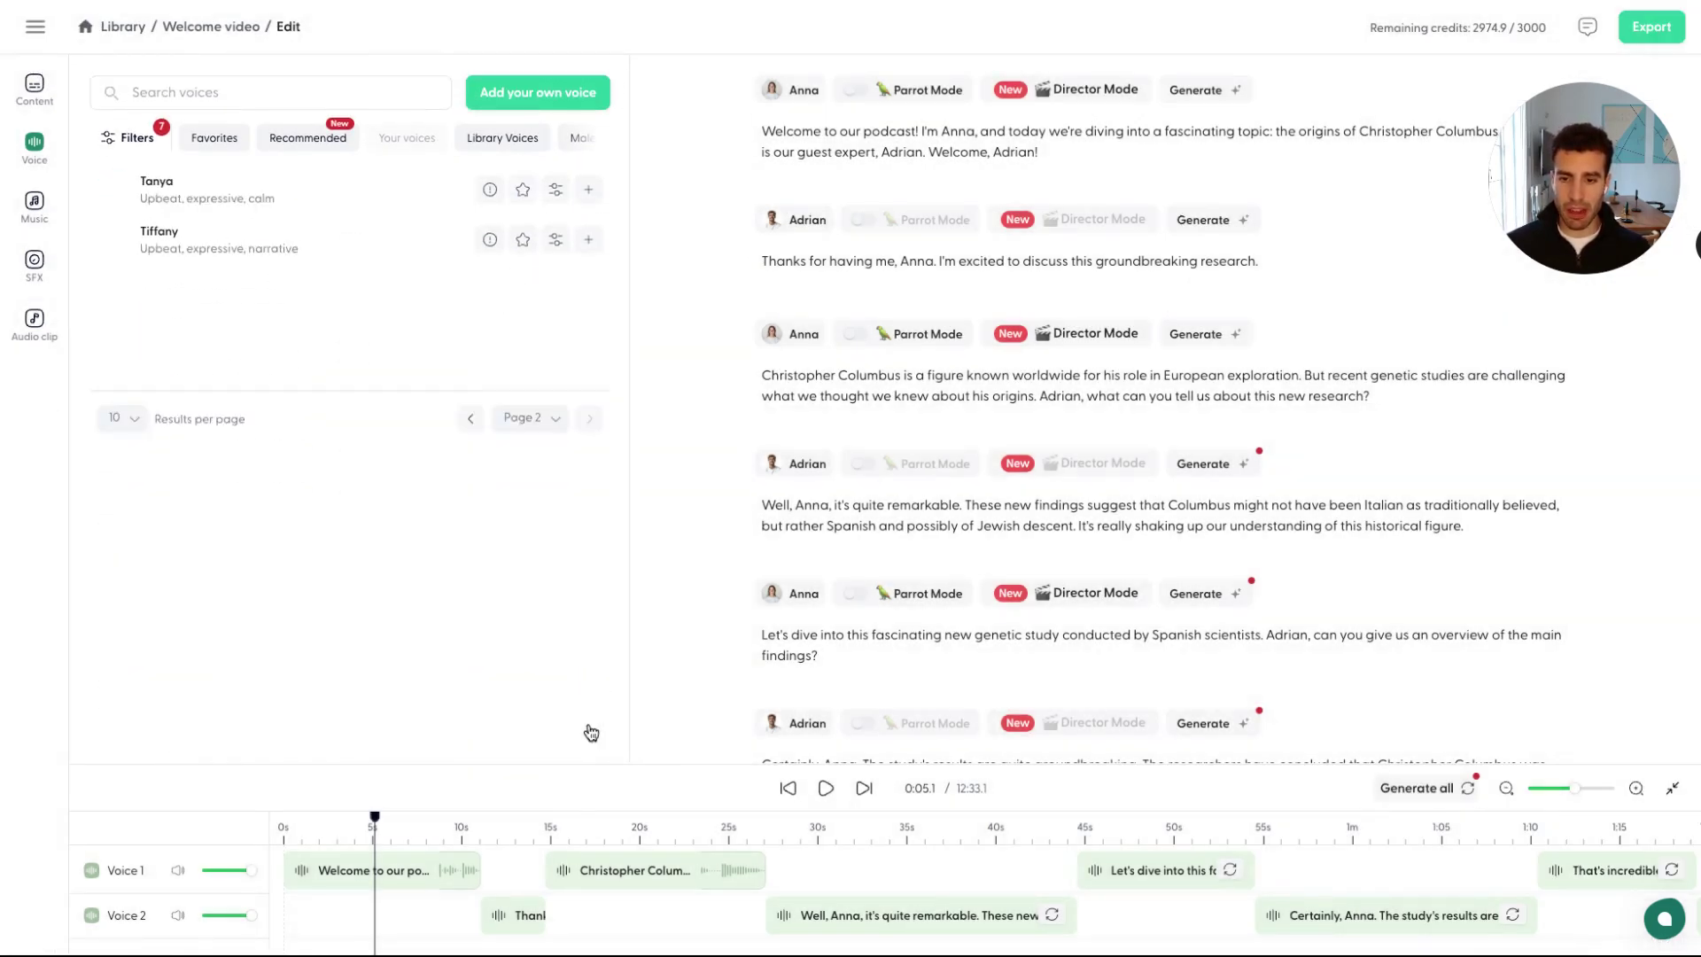
left_click(470, 304)
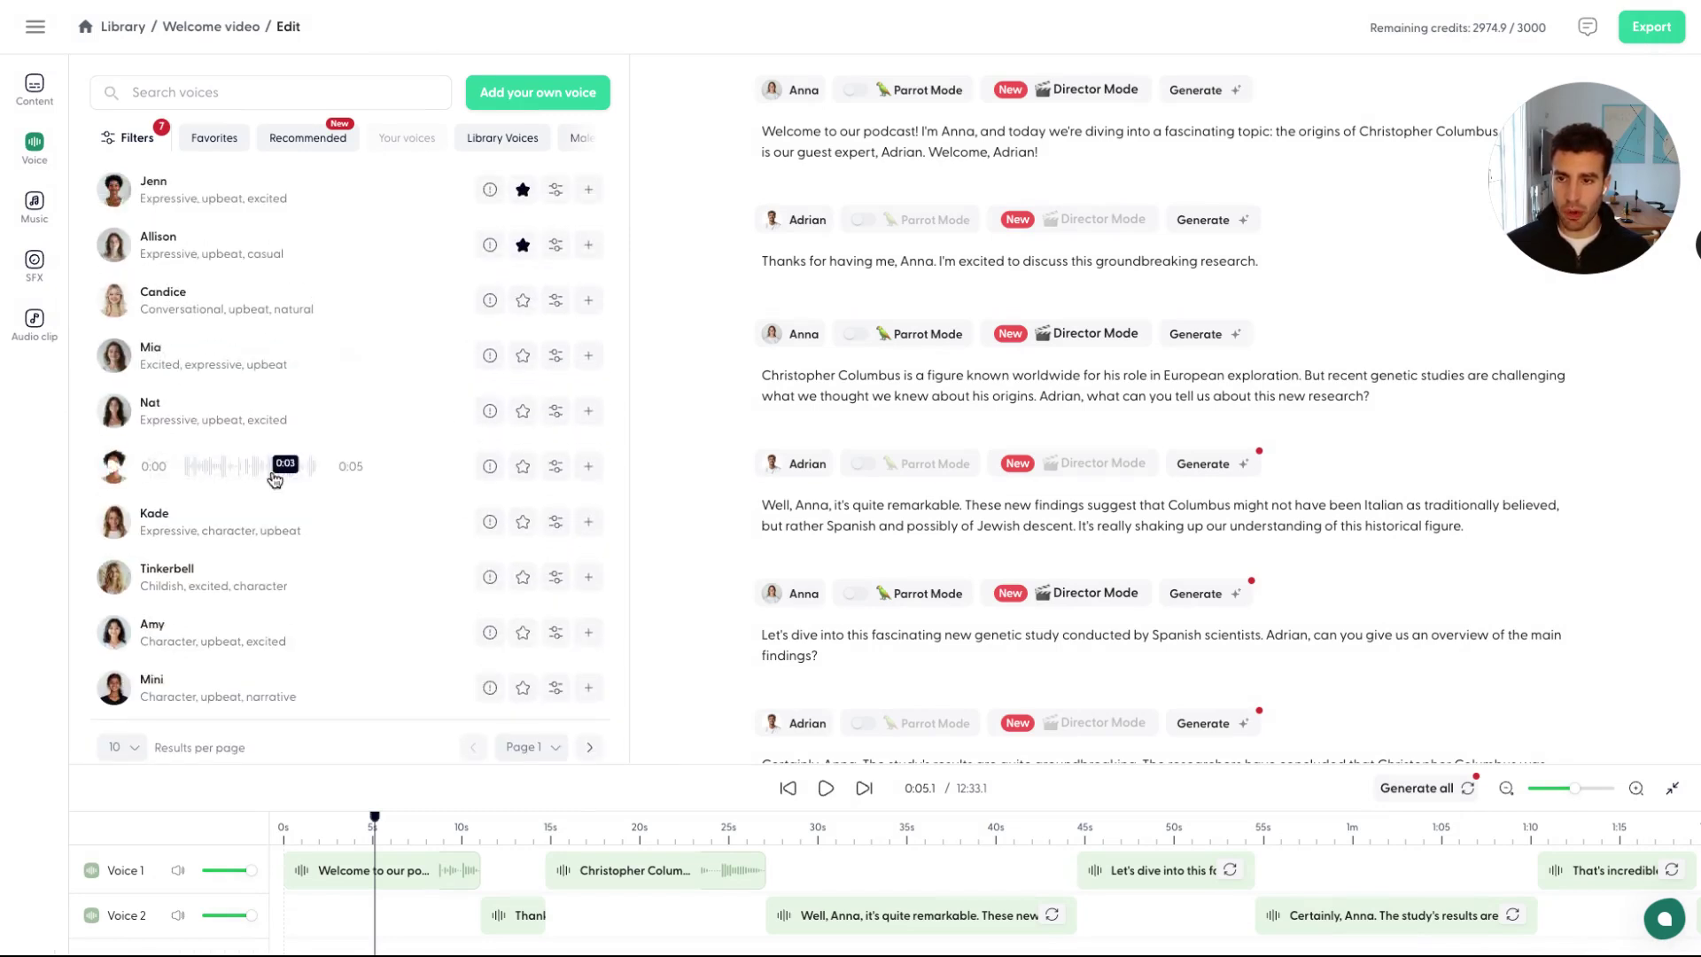
mouse_move(118, 201)
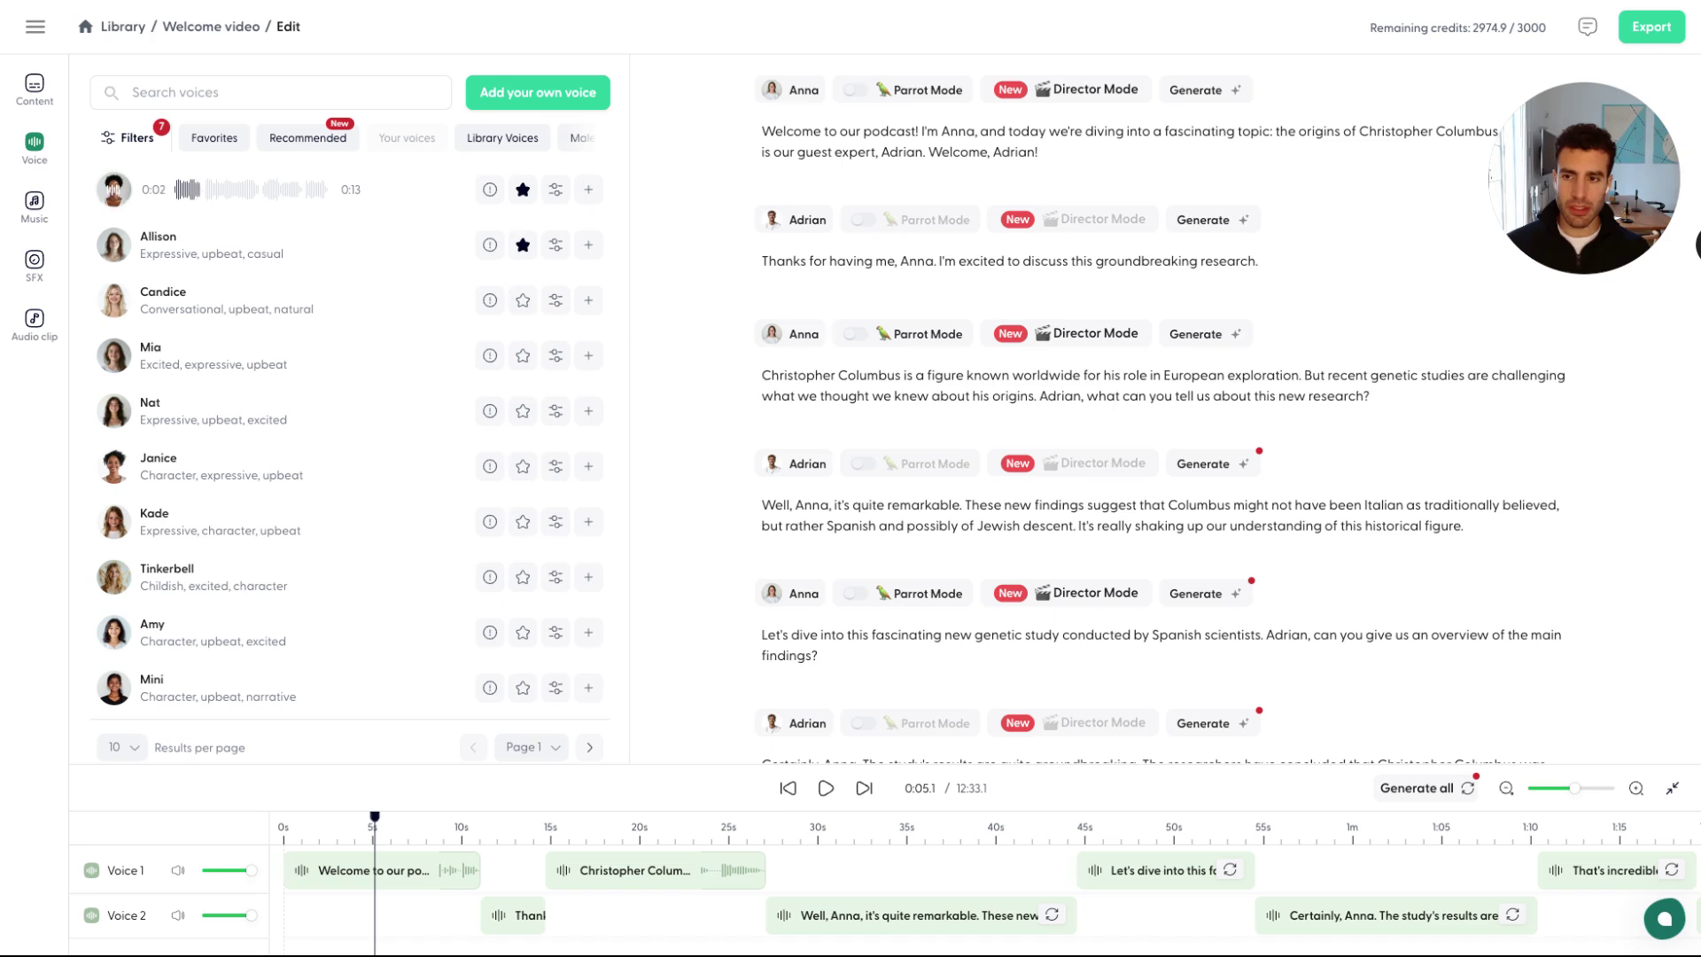
mouse_move(114, 252)
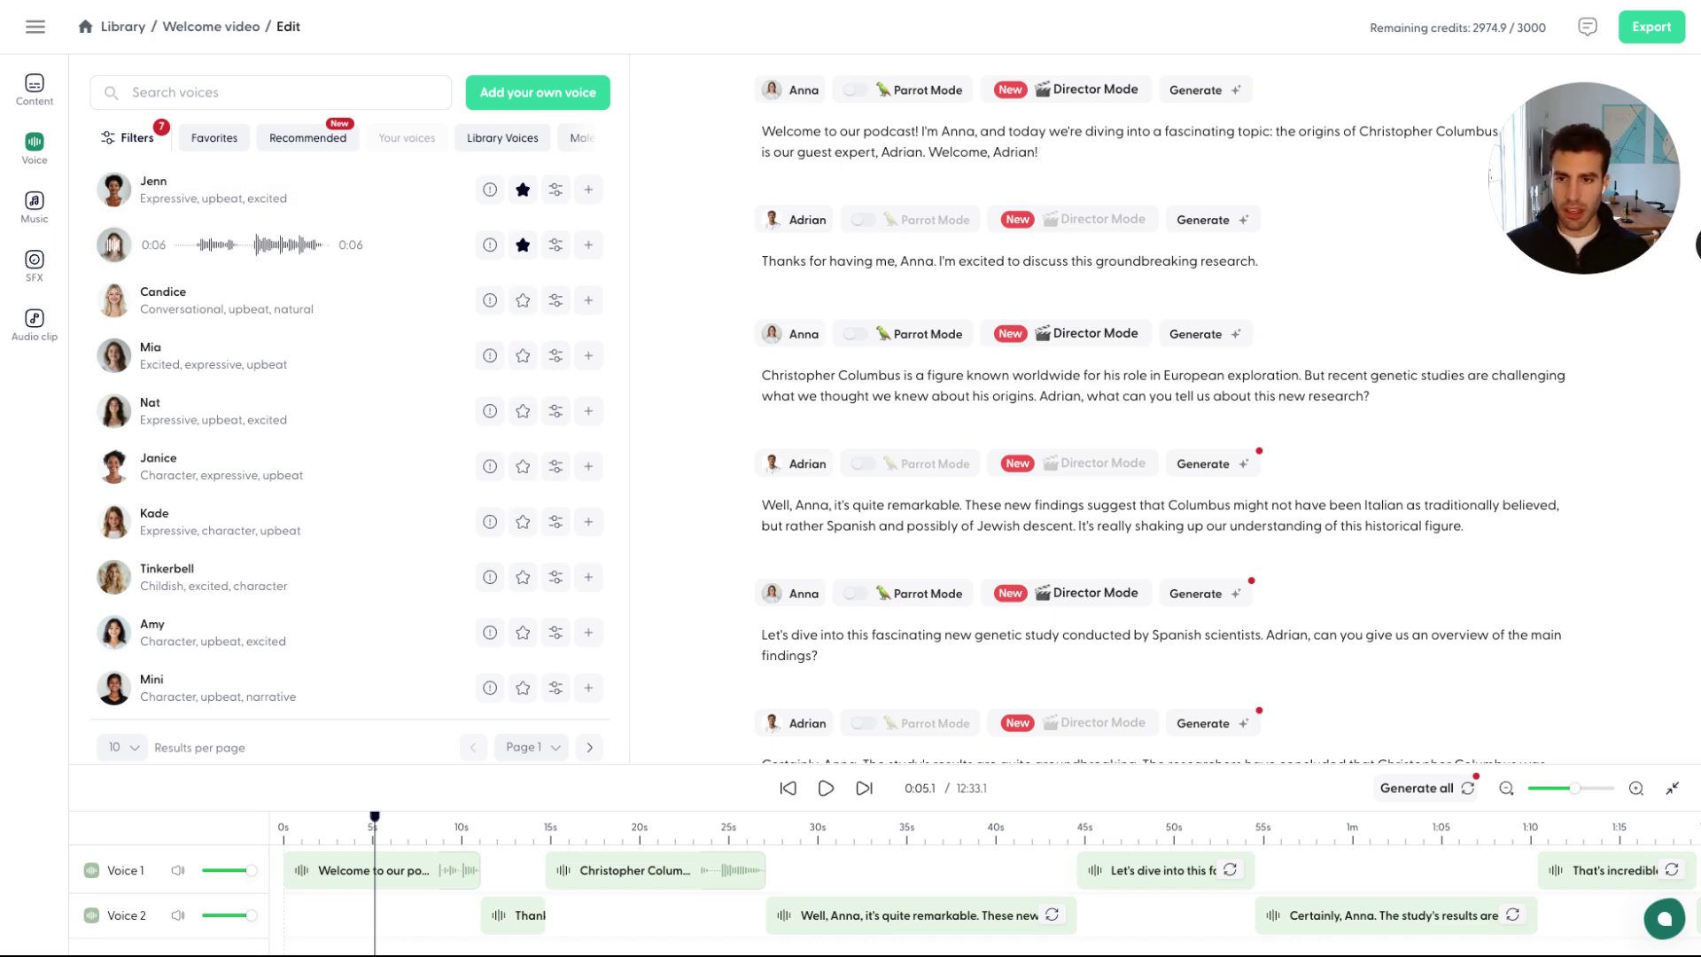
mouse_move(288, 574)
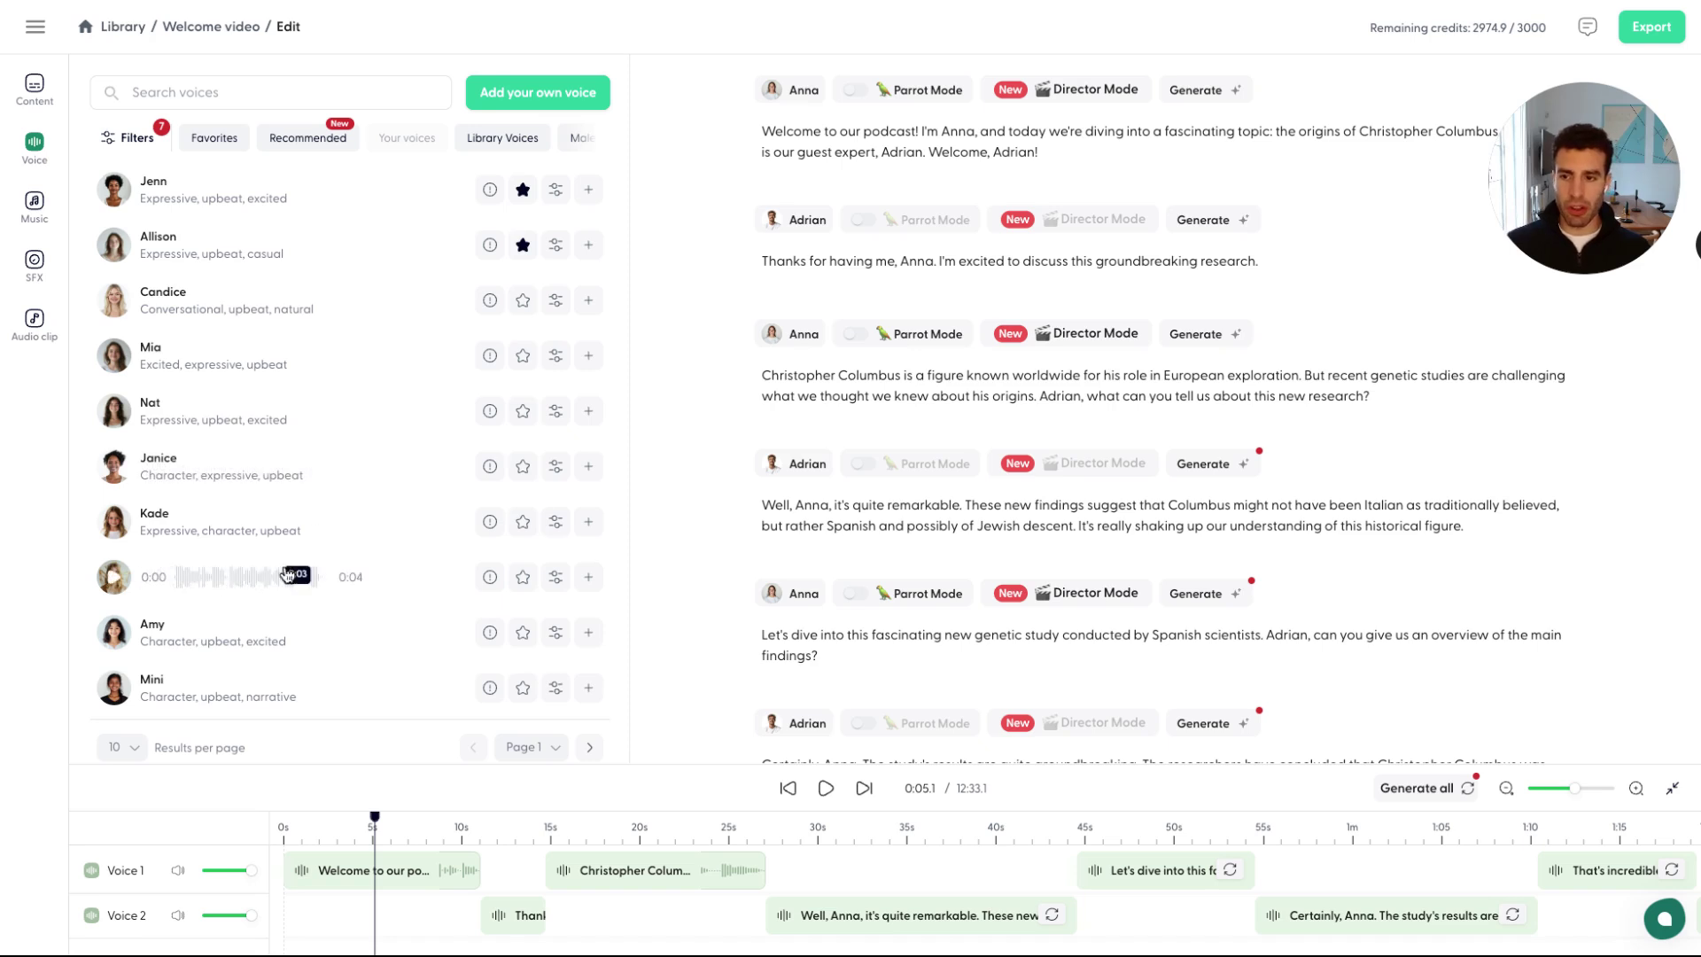
mouse_move(347, 368)
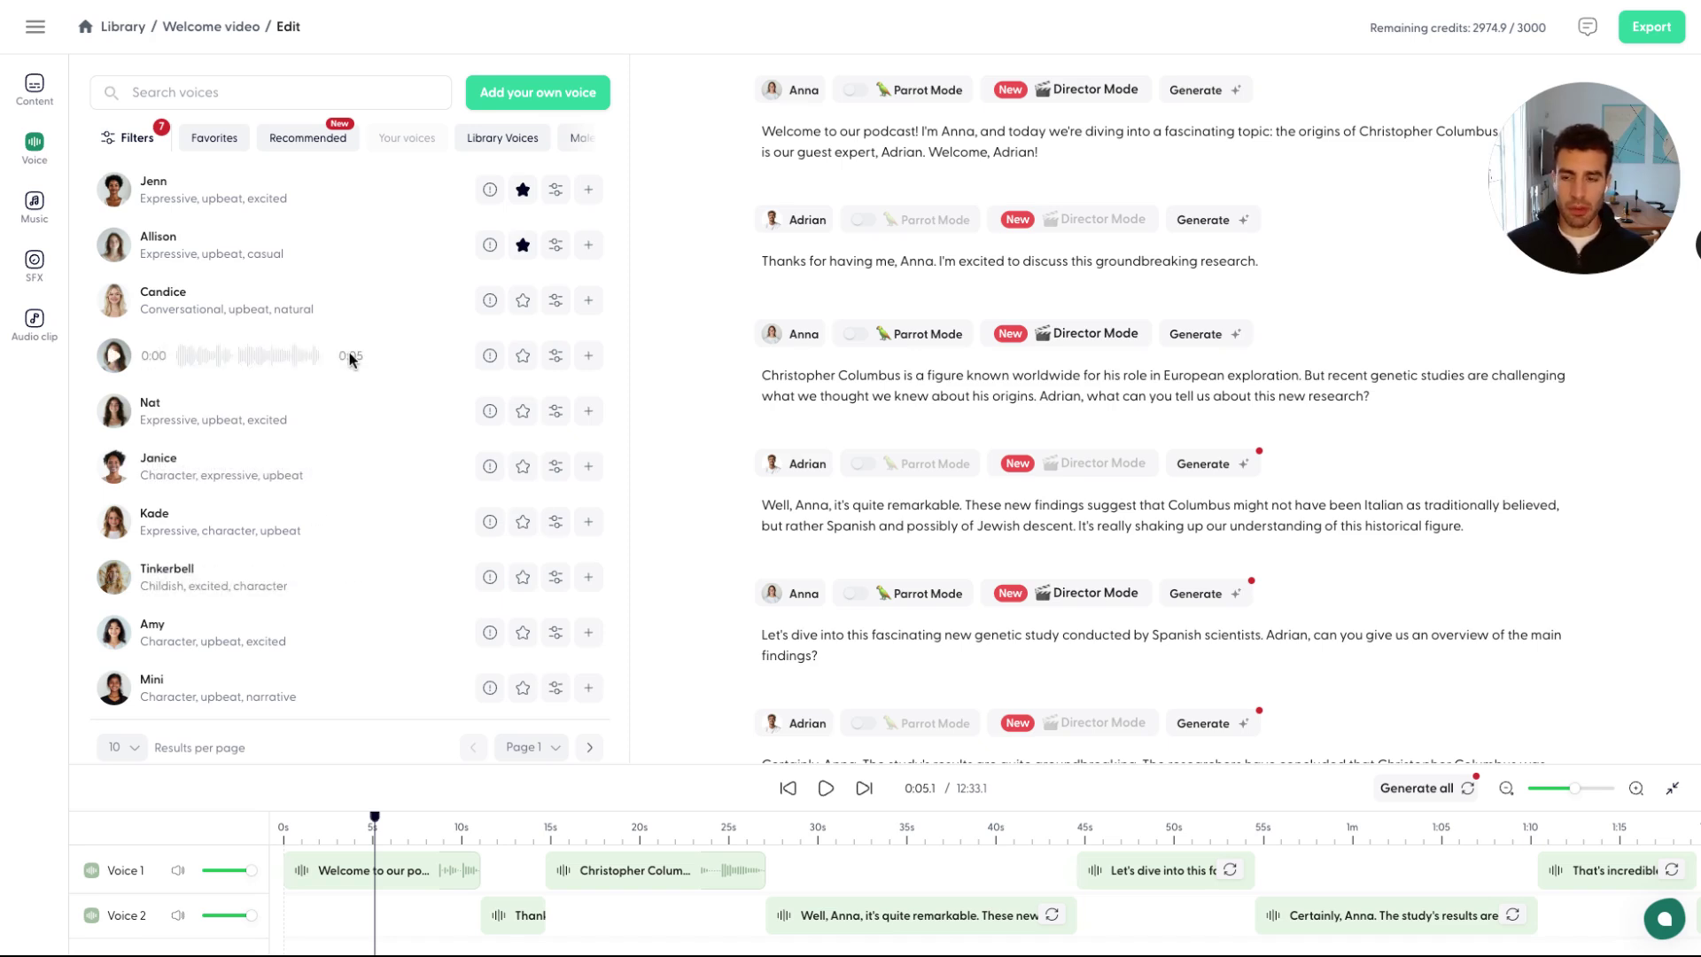
mouse_move(556, 211)
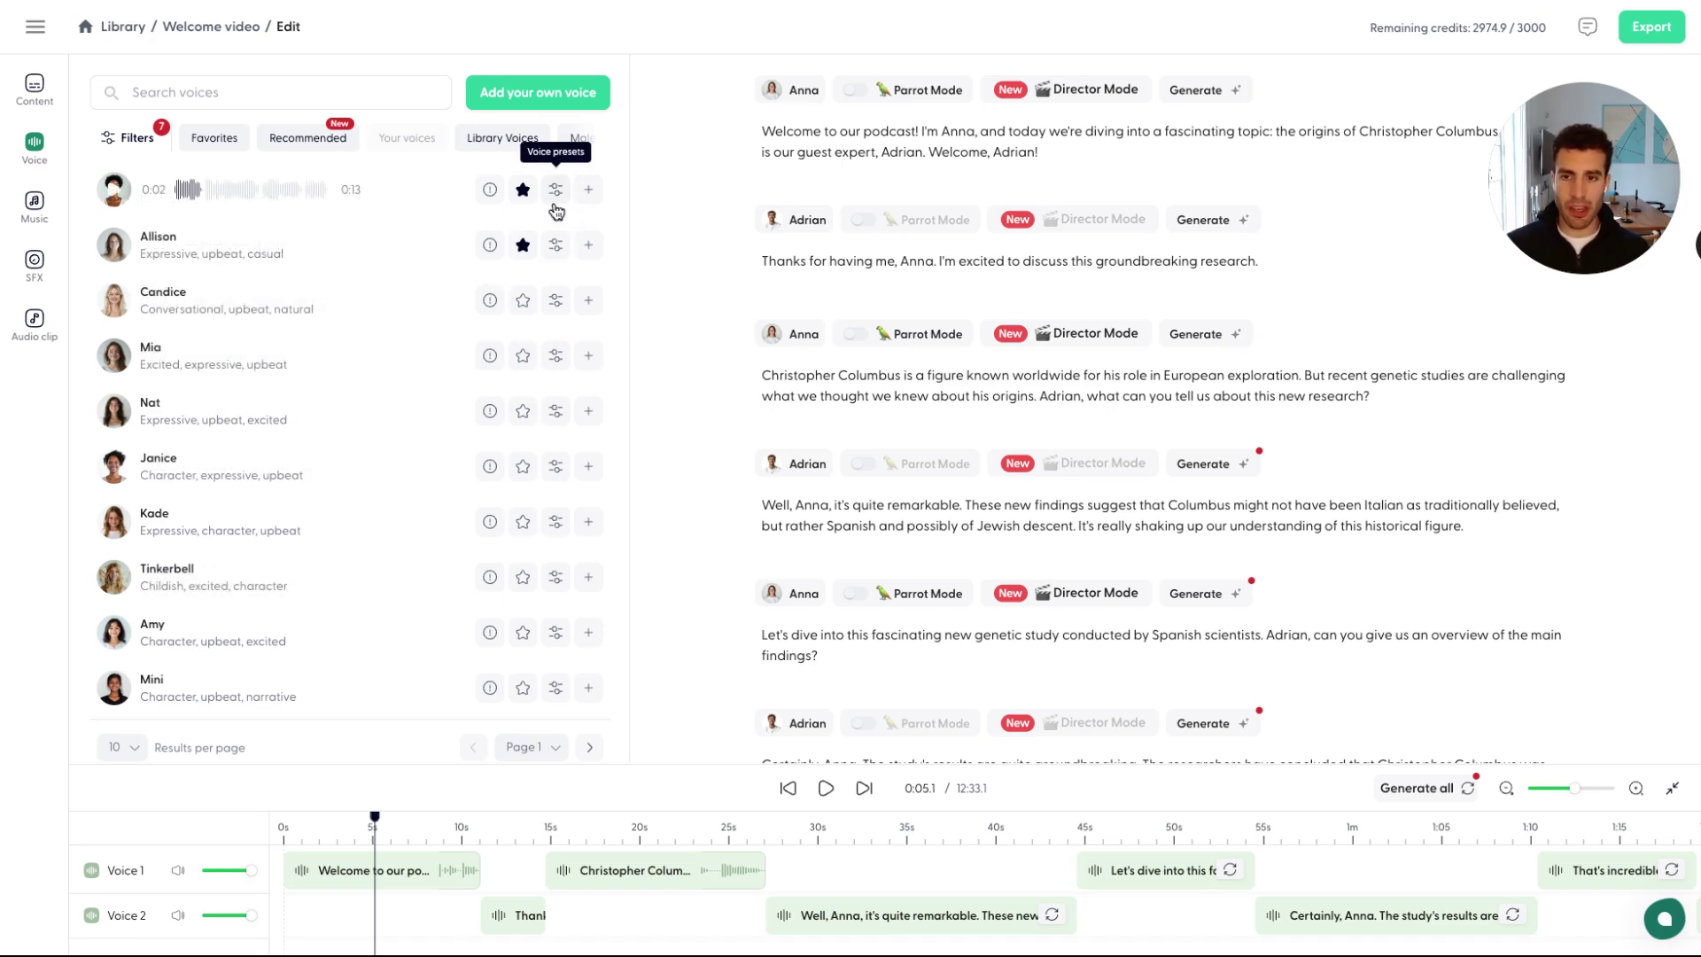
- Select Anna's opening welcome clip and bring up Jenn's options for applying her voice
left_click(591, 197)
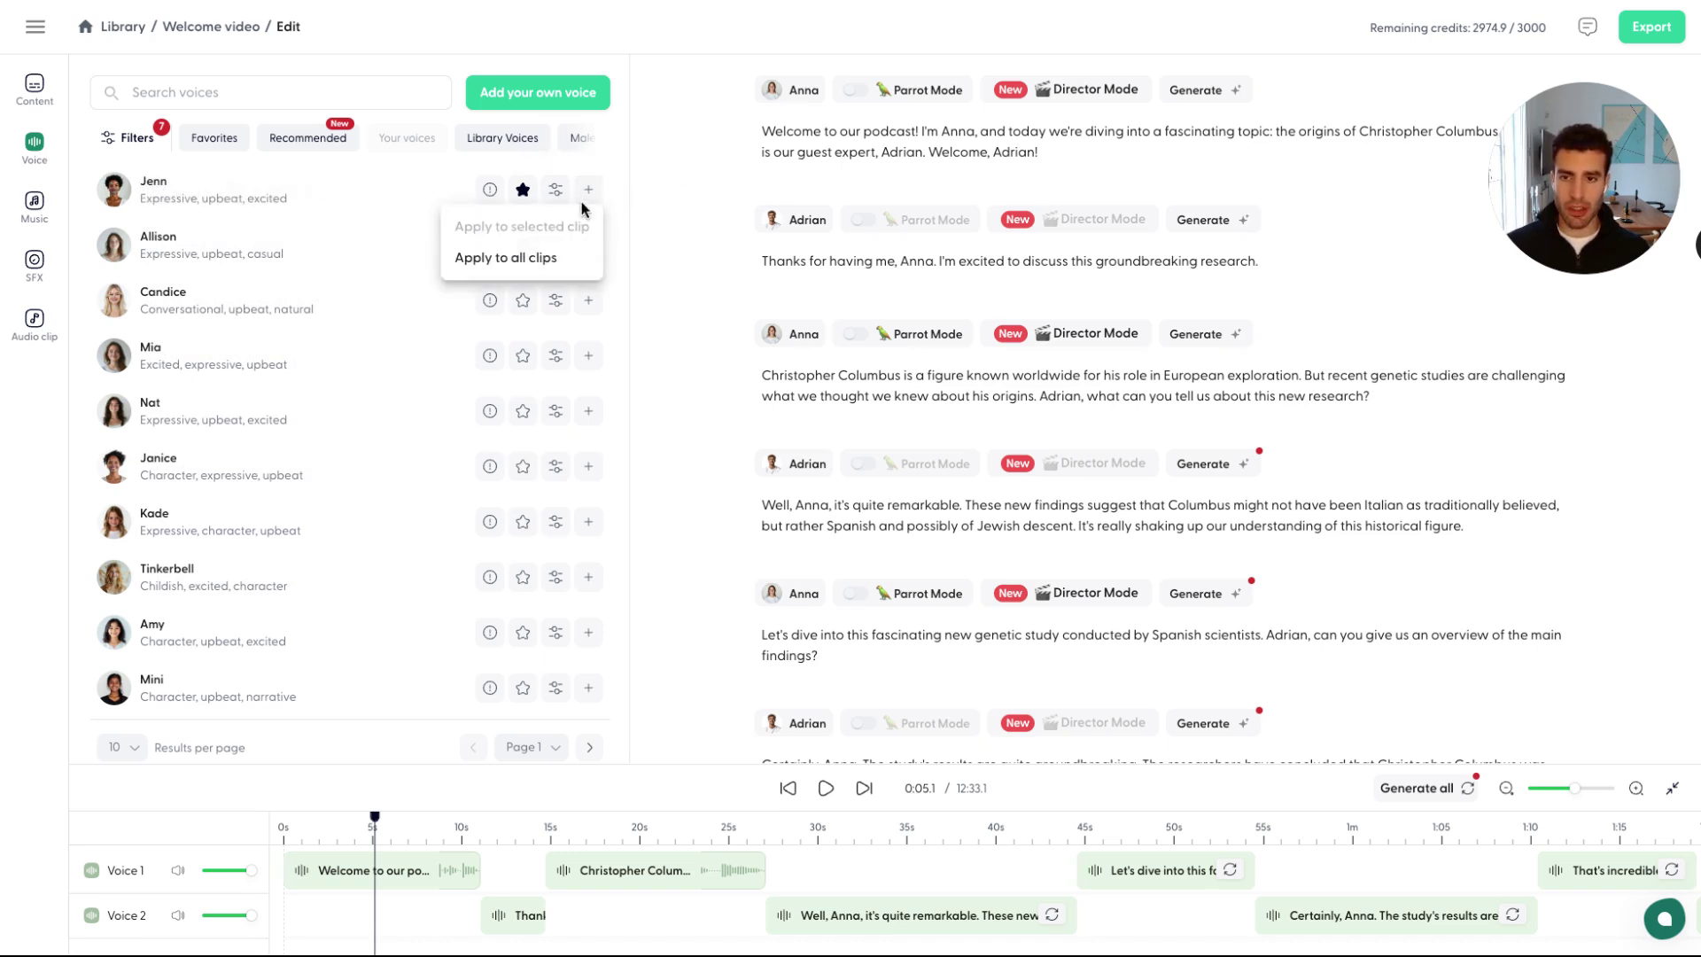
left_click(803, 134)
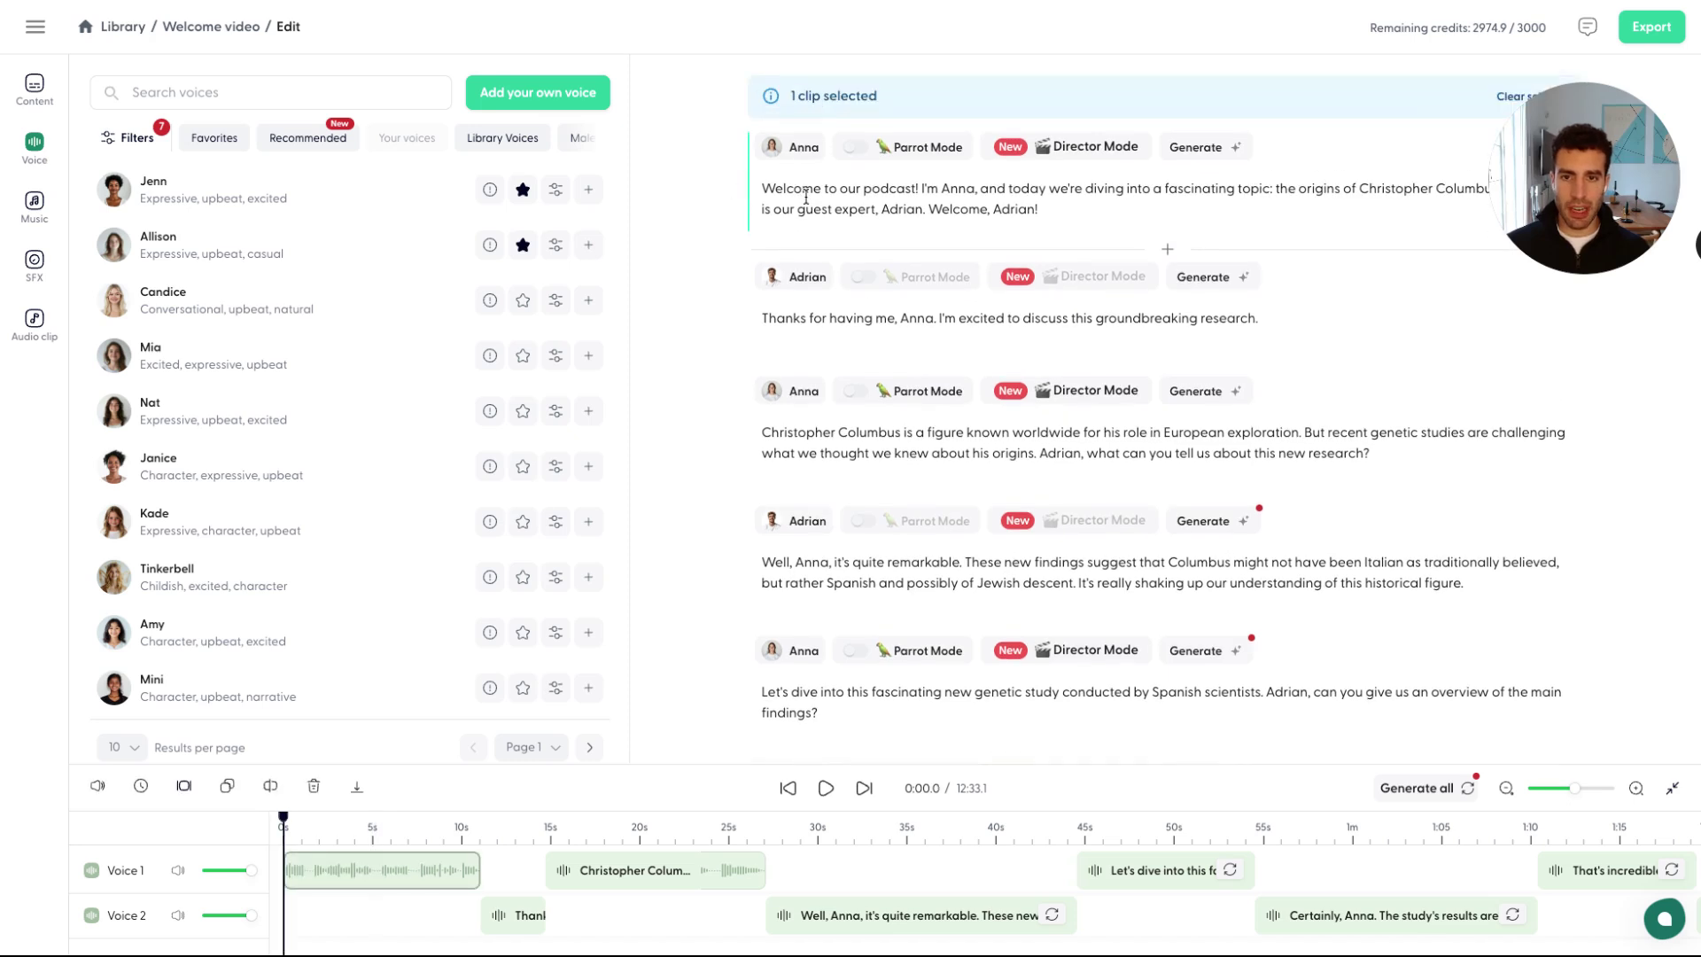
left_click(589, 189)
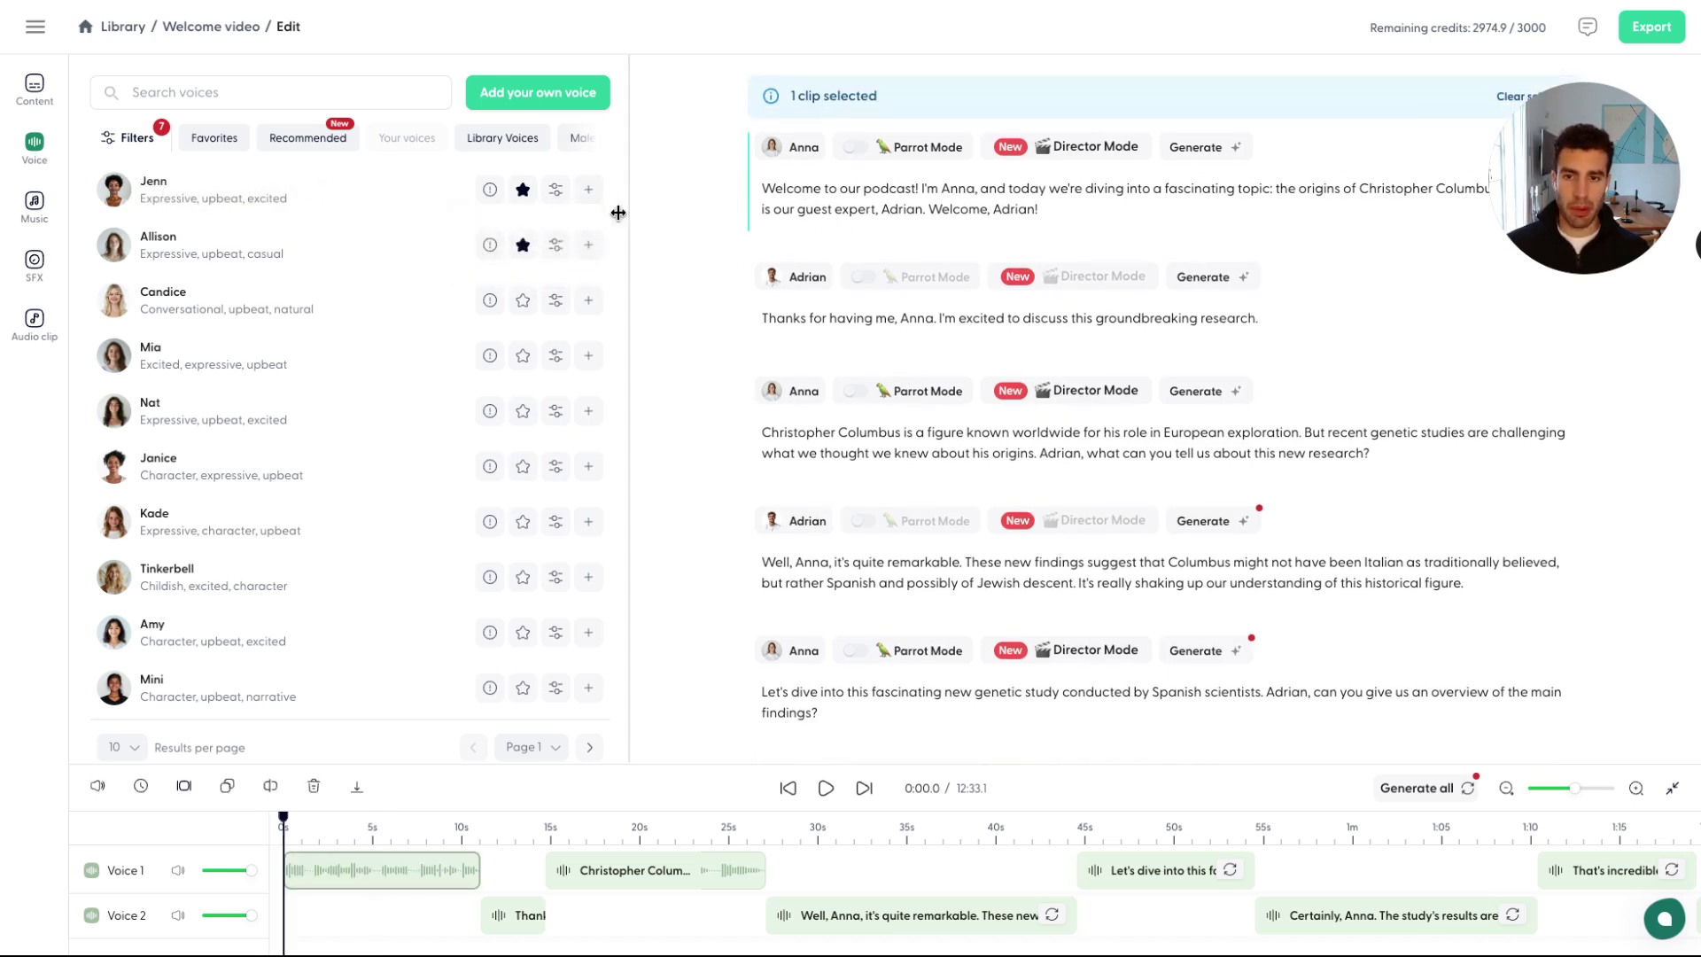
left_click(591, 197)
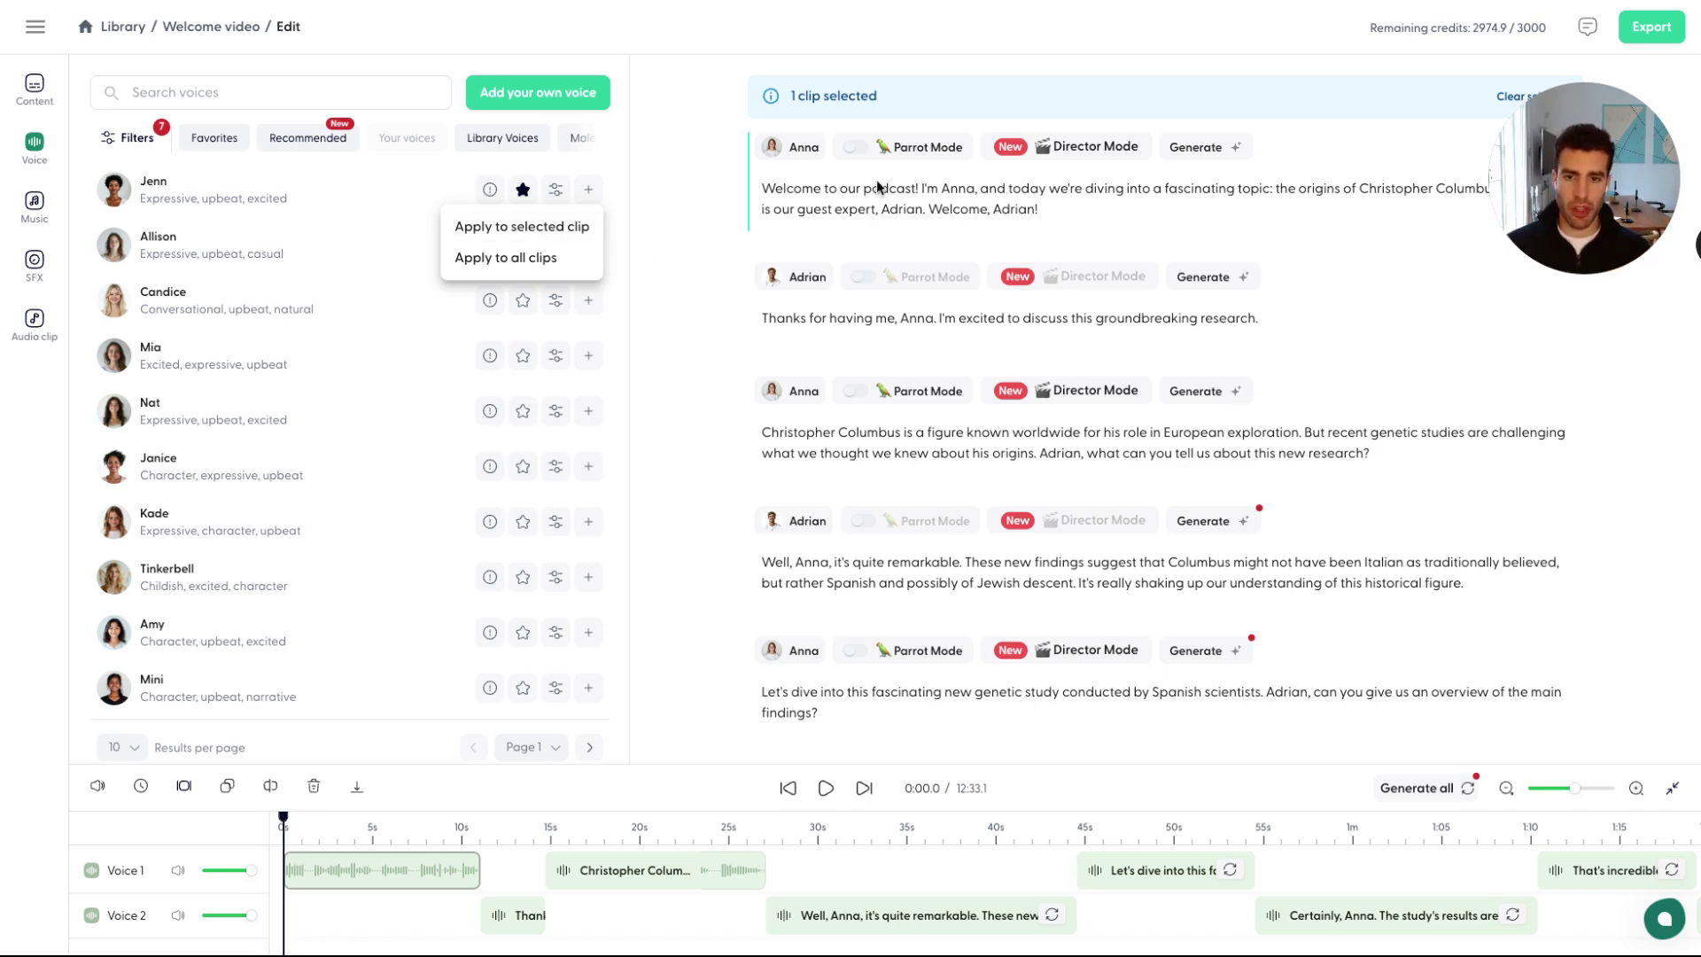
left_click(808, 200)
left_click(589, 188)
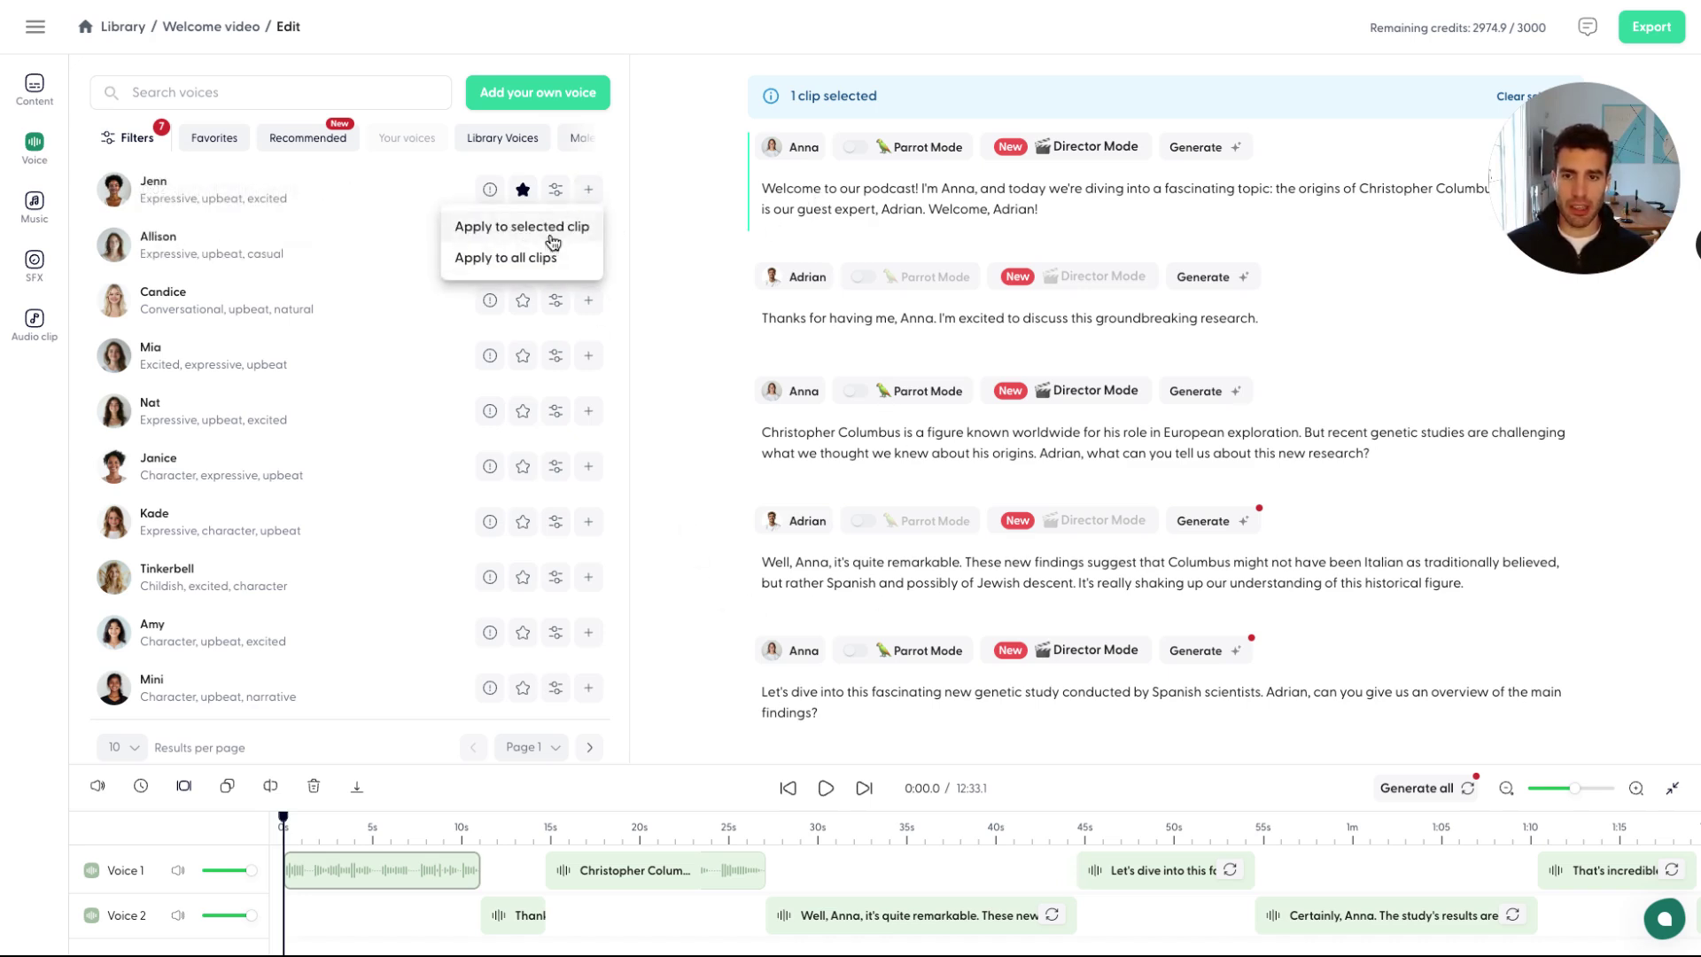
- Assign Jenn's voice to the selected opening clip and regenerate its audio
left_click(555, 230)
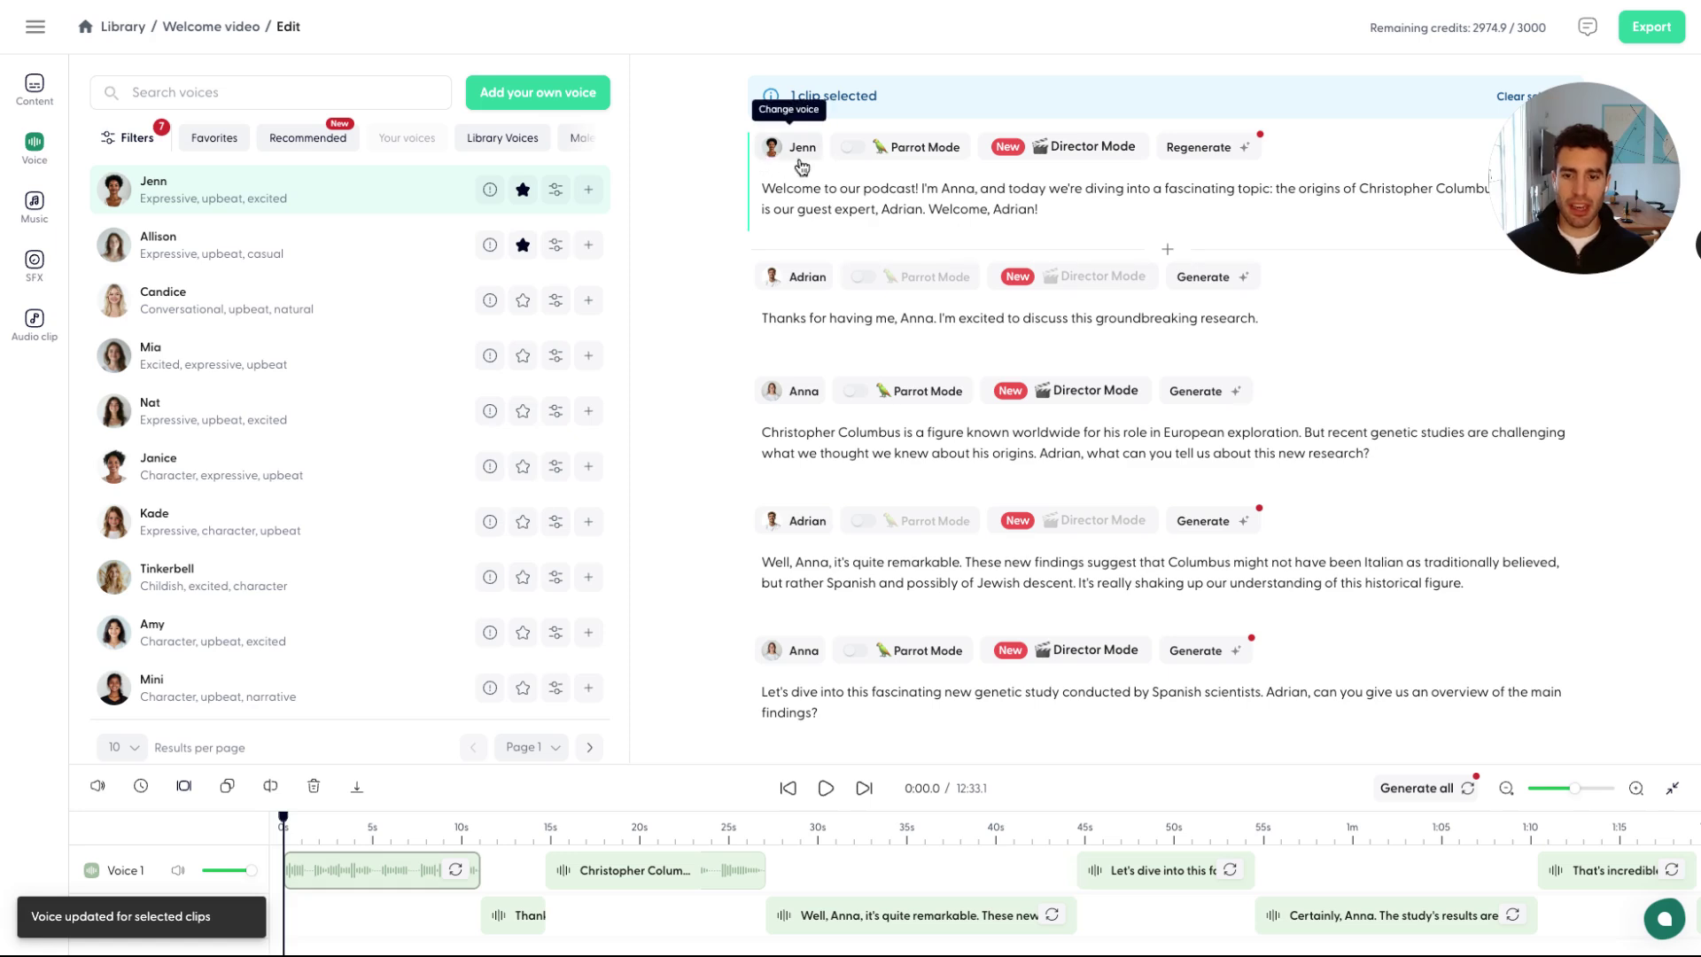
left_click(1259, 147)
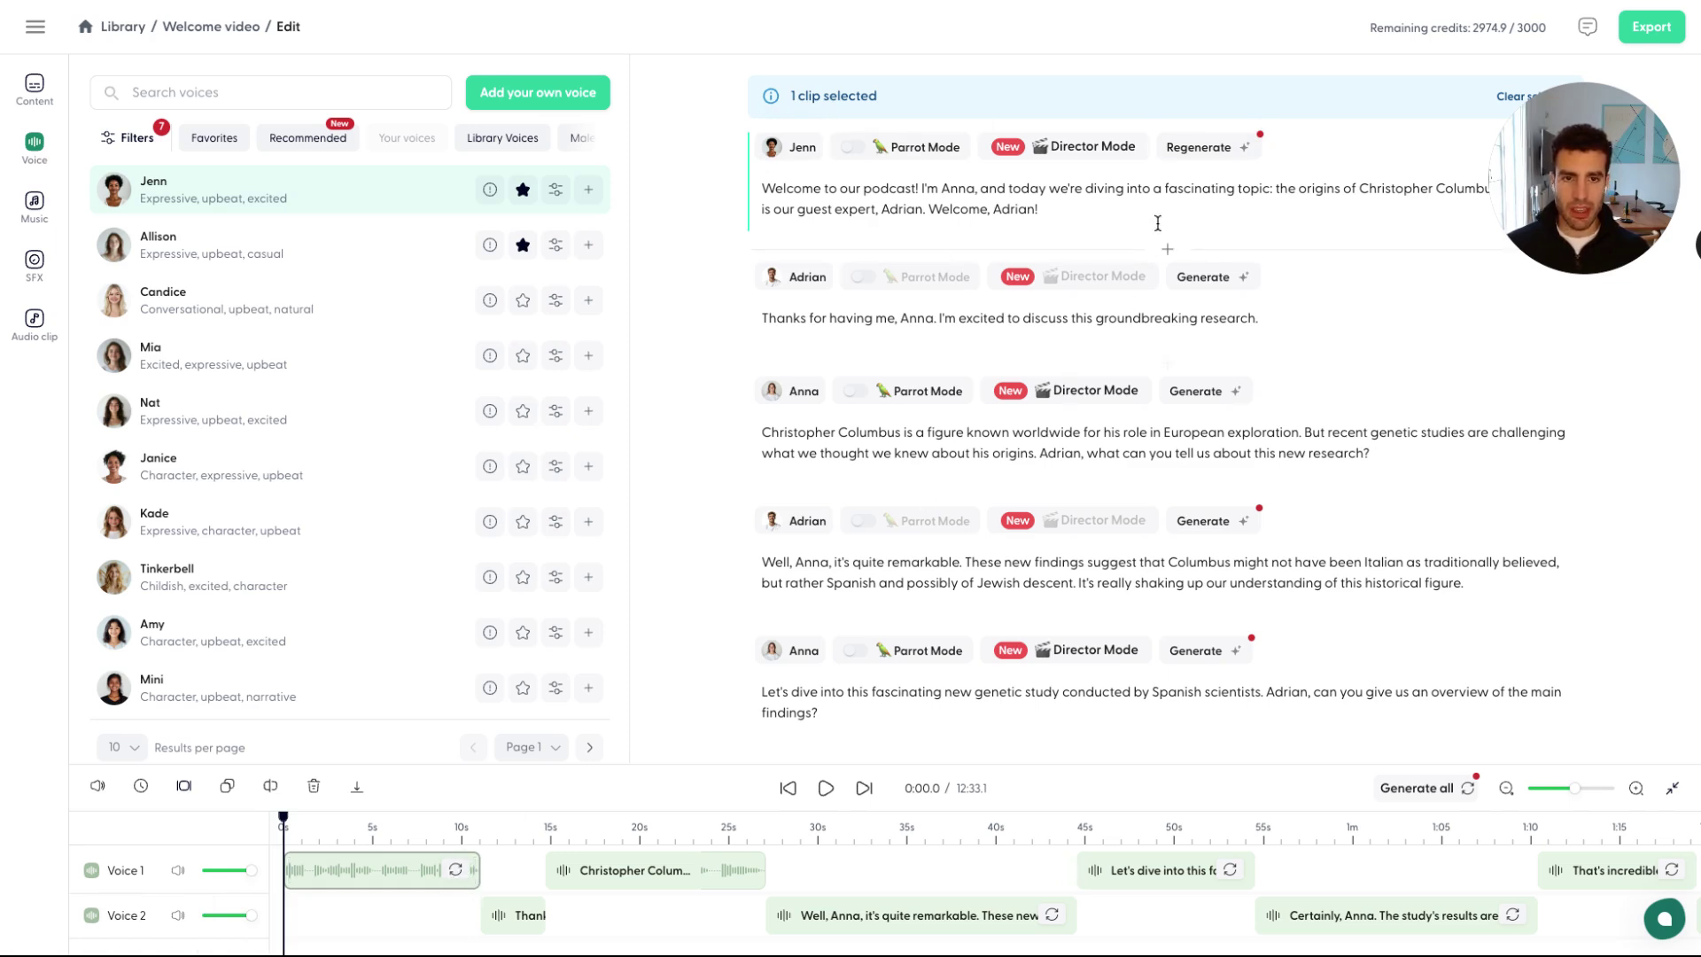
left_click(1210, 166)
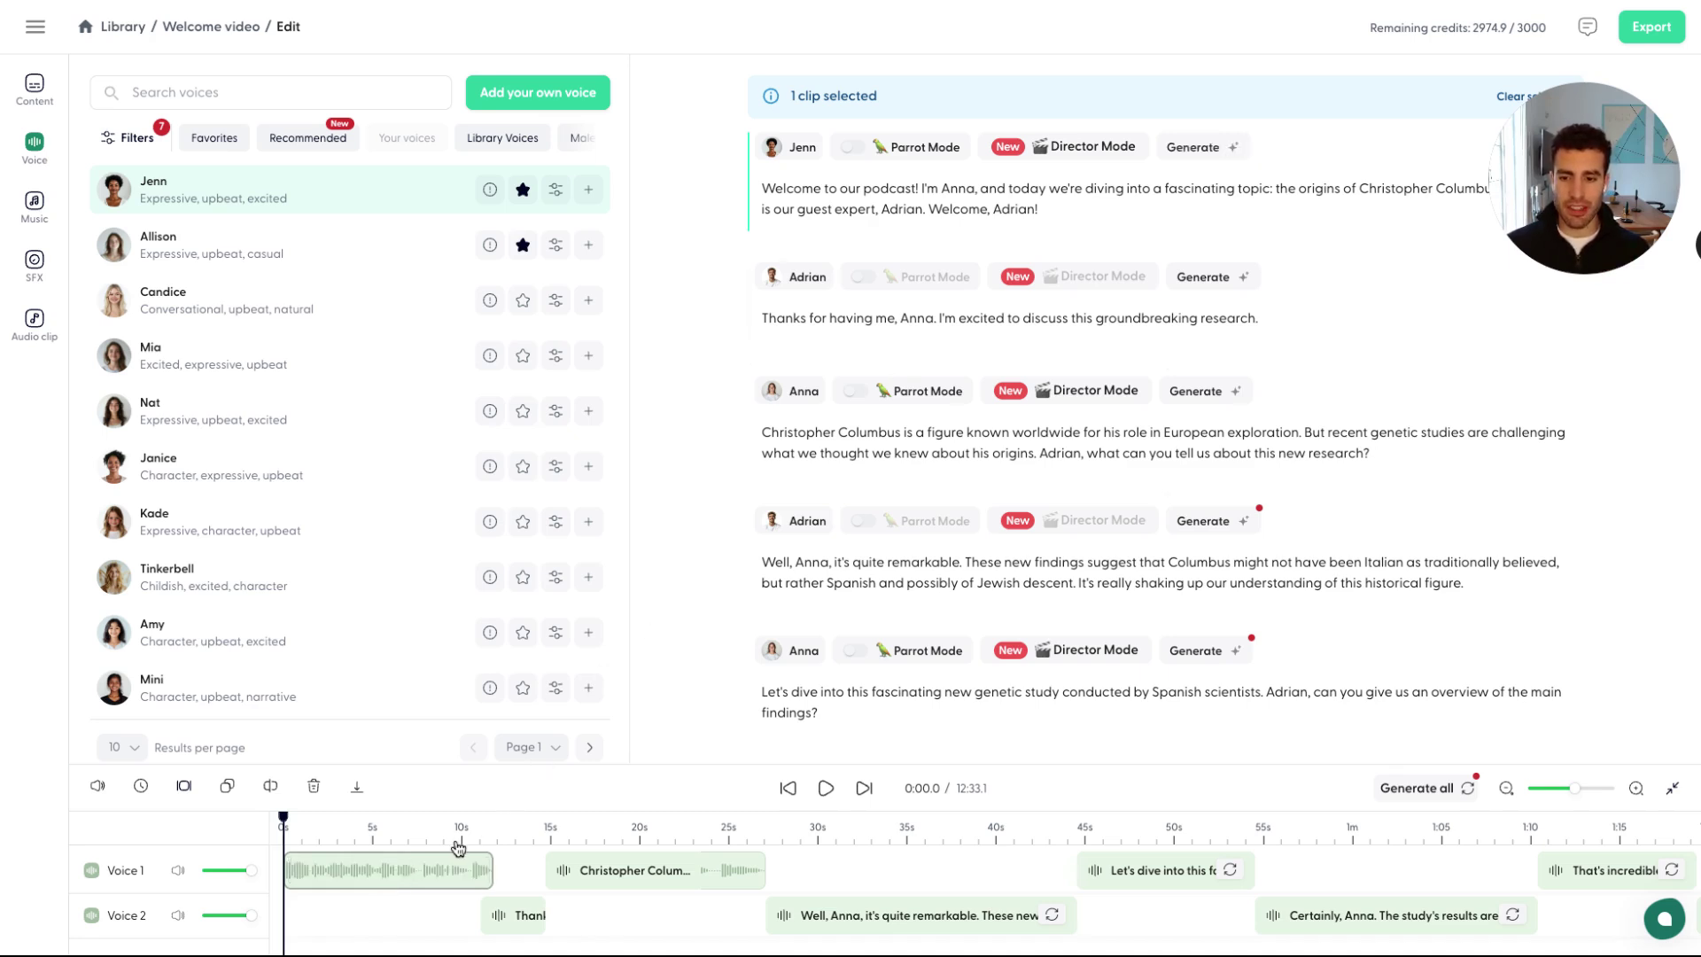
- Mute the Voice 2 track and play the new intro, pausing at 0:05.2
left_click_drag(260, 914, 182, 918)
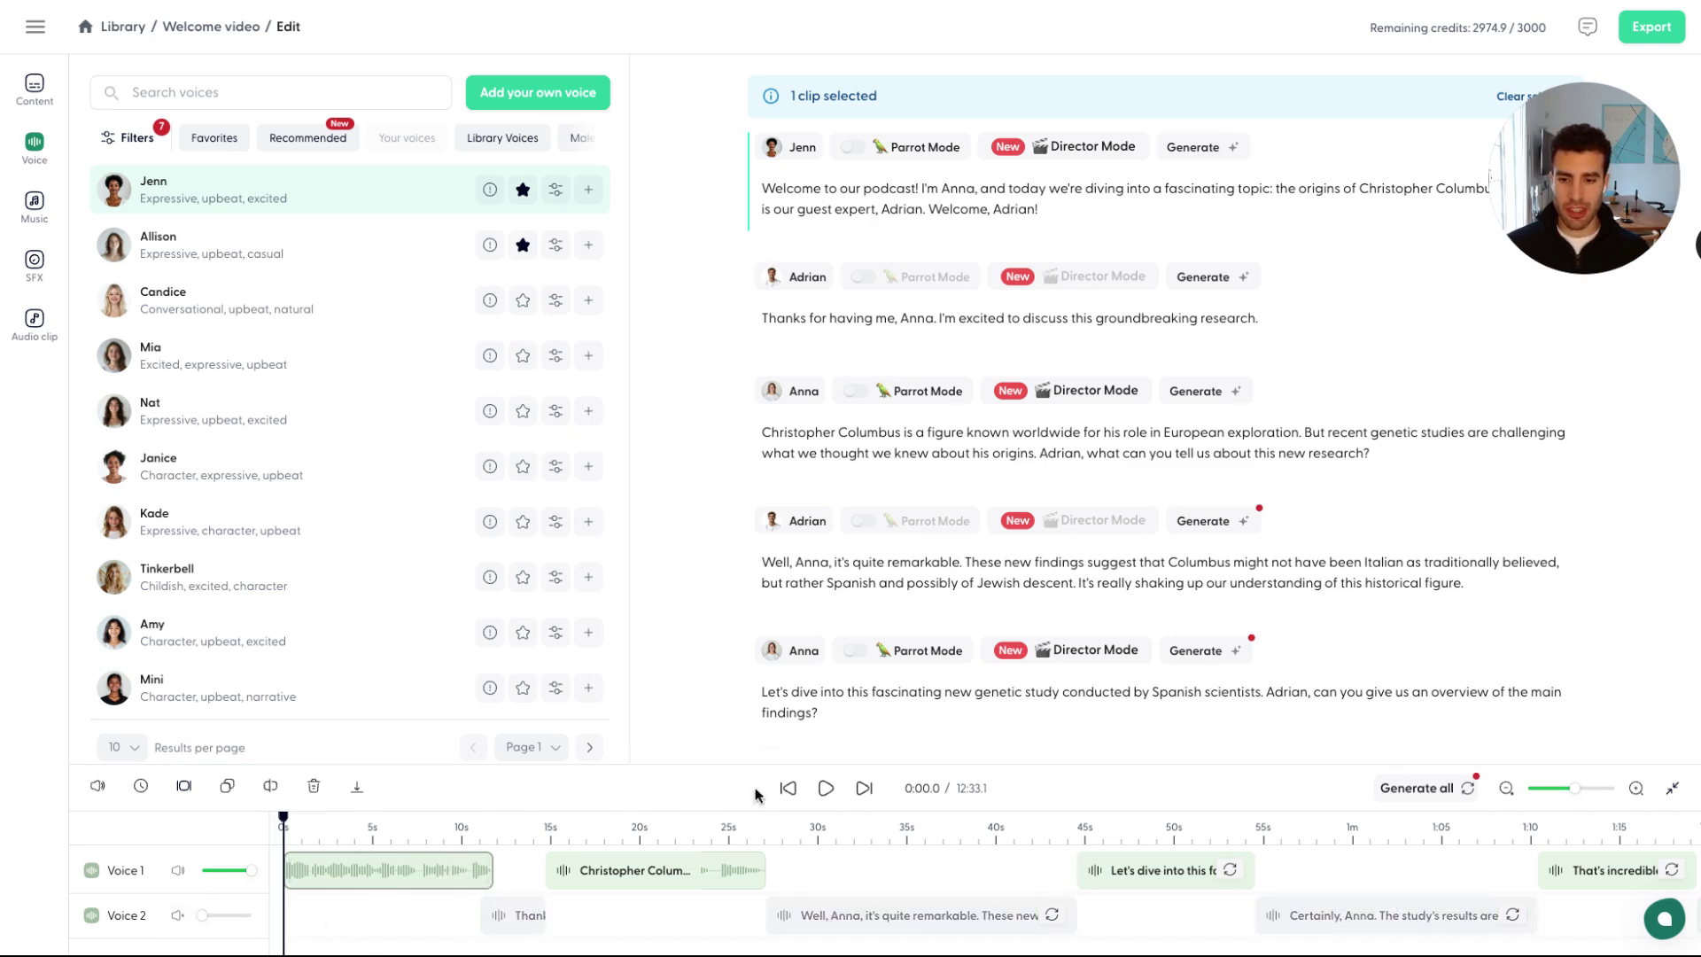
left_click(824, 790)
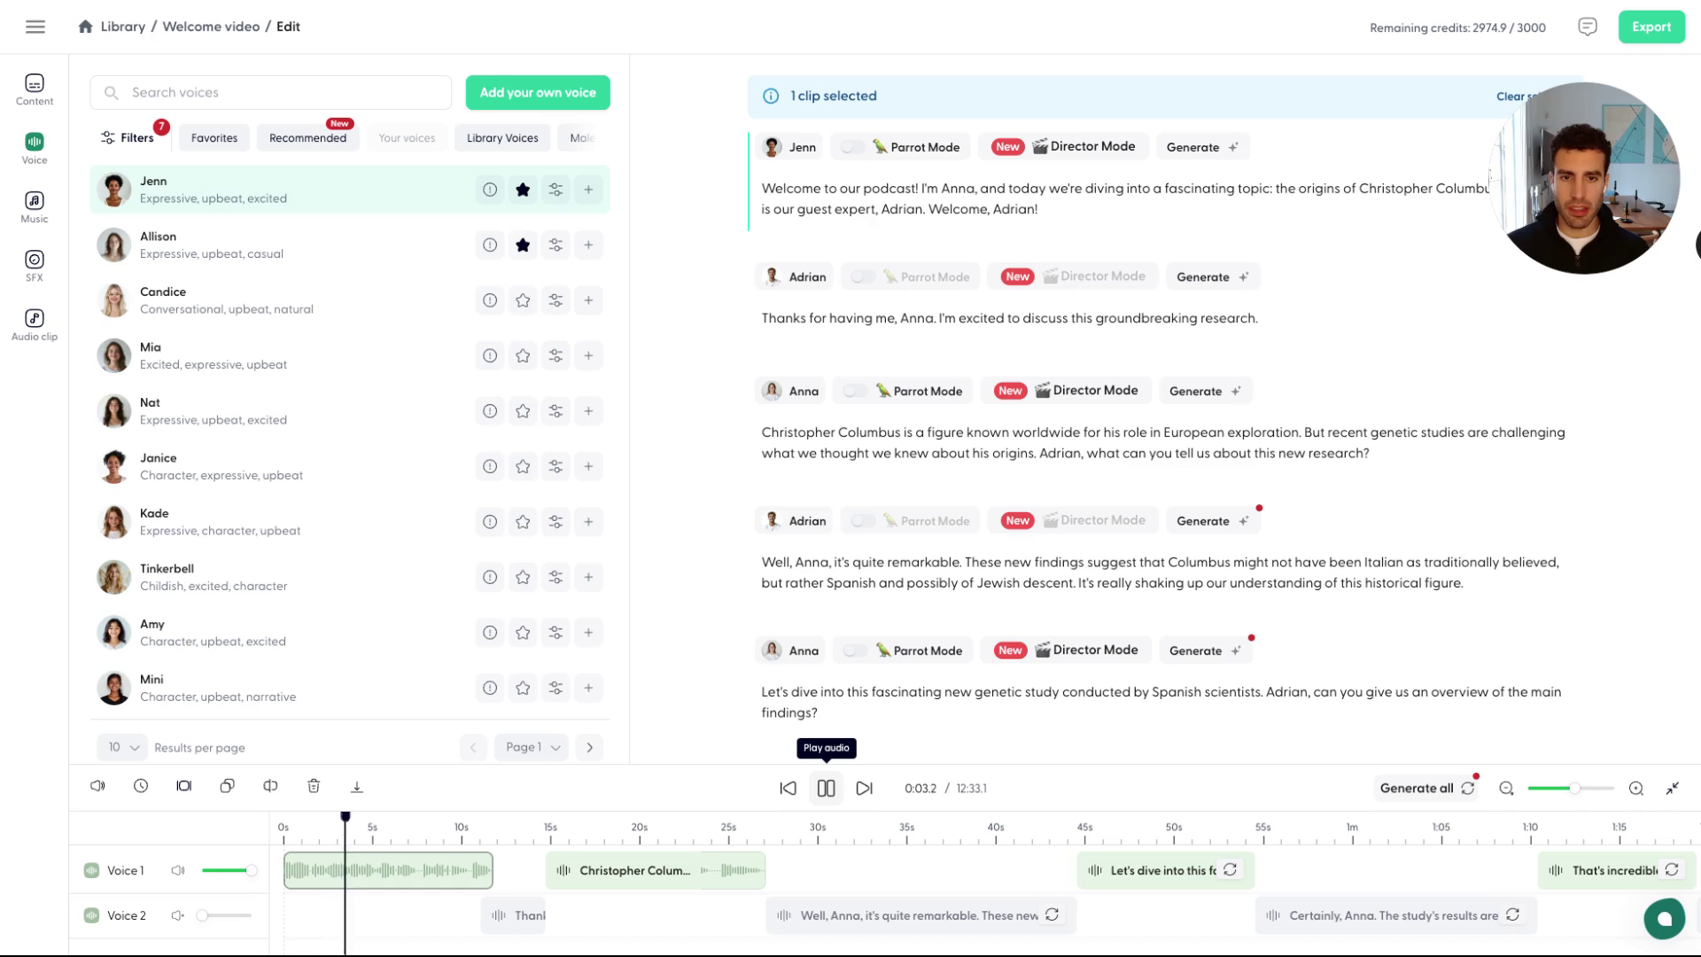
left_click(826, 787)
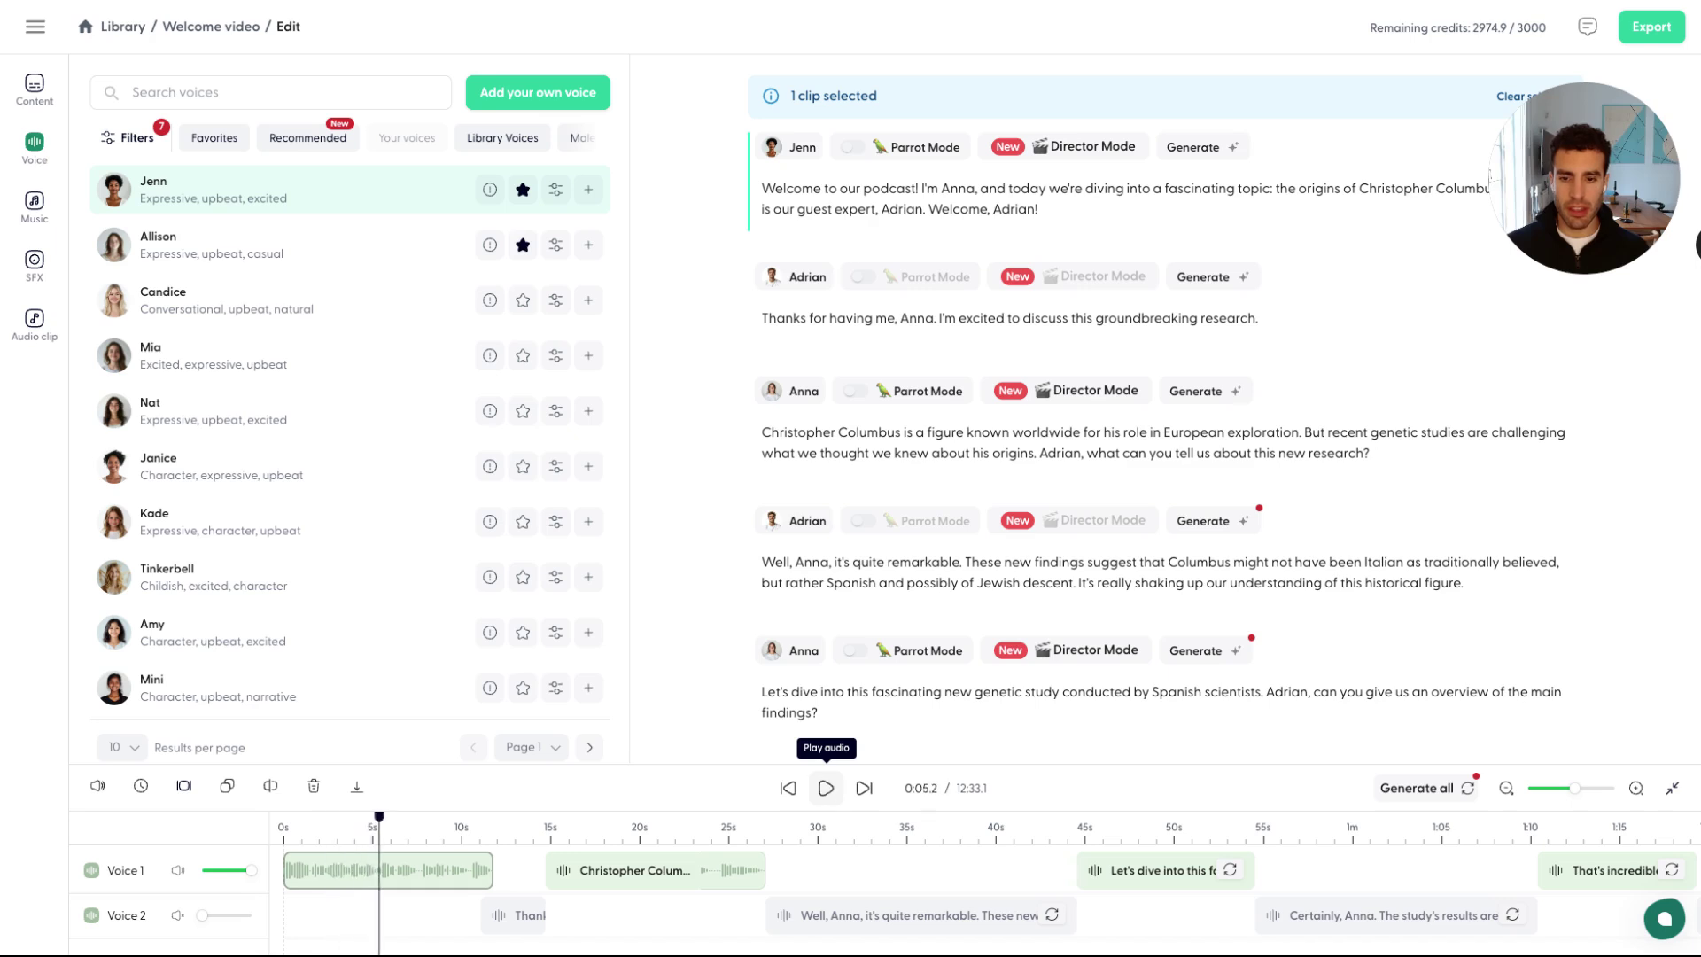